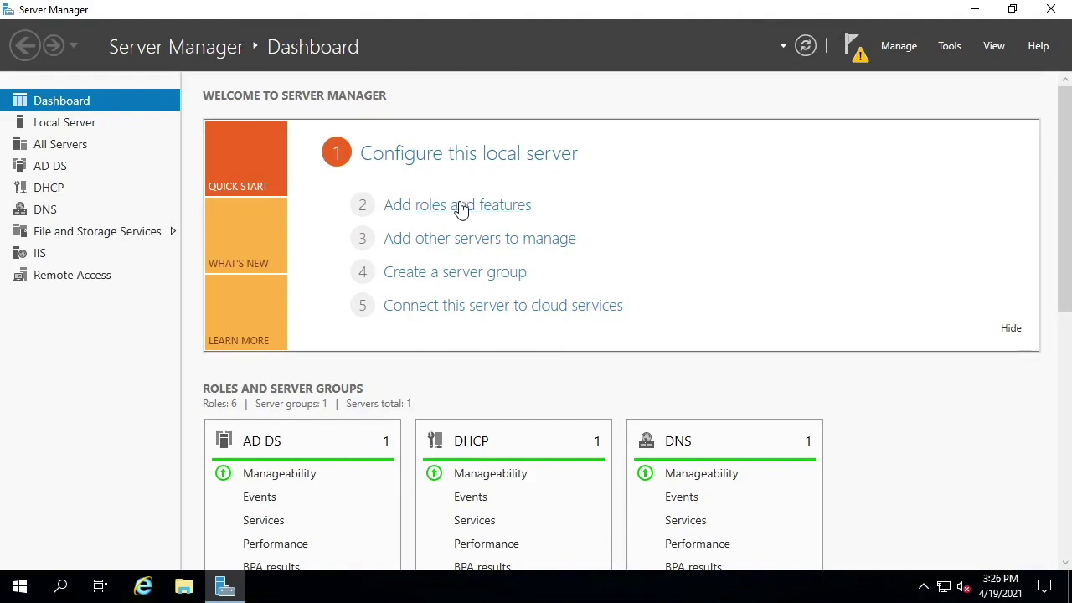
Step: Start adding roles and features with a role-based or feature-based installation on SERVER2019-1.demo.local
left_click(459, 208)
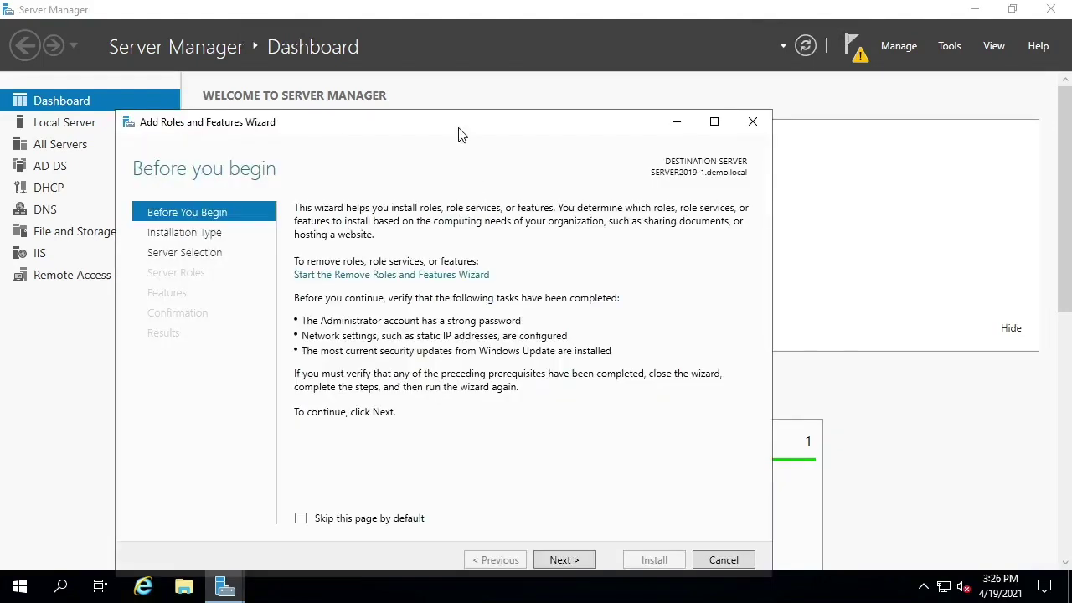
left_click_drag(459, 131, 531, 71)
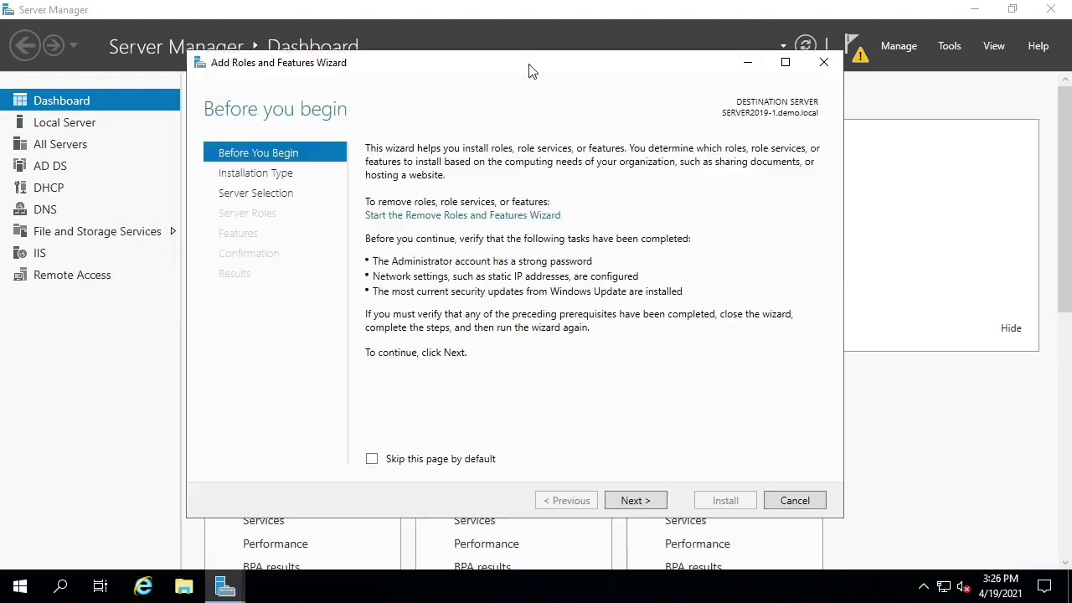
left_click(635, 501)
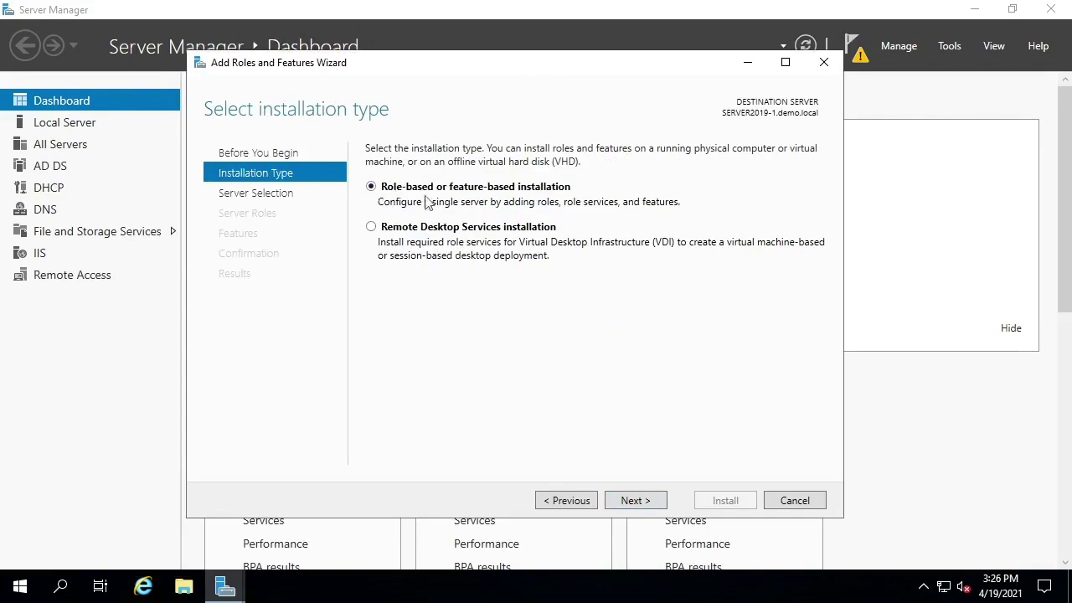
left_click(635, 501)
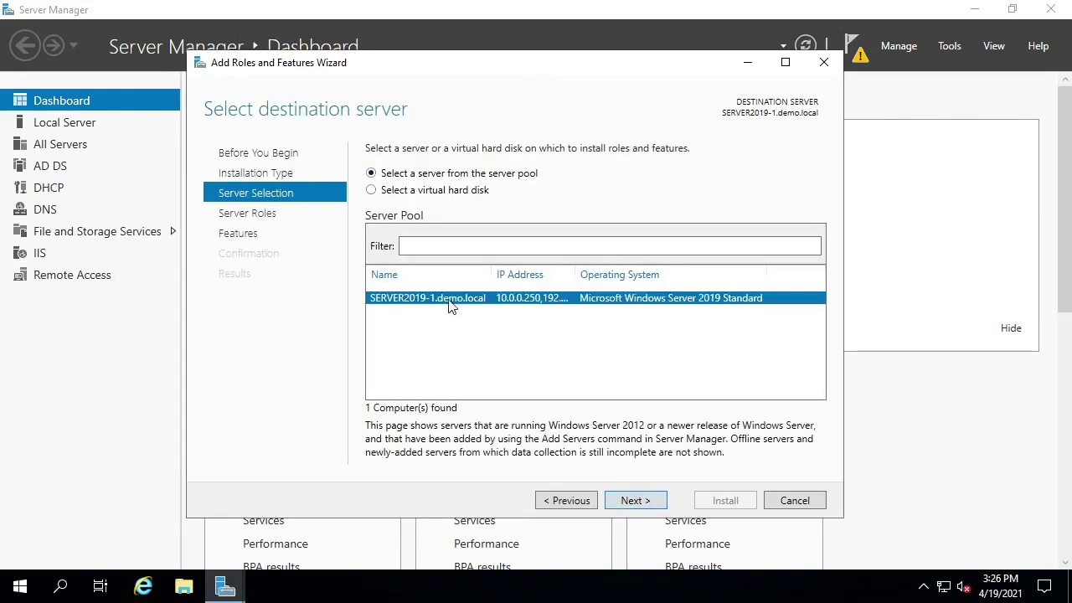
left_click(643, 507)
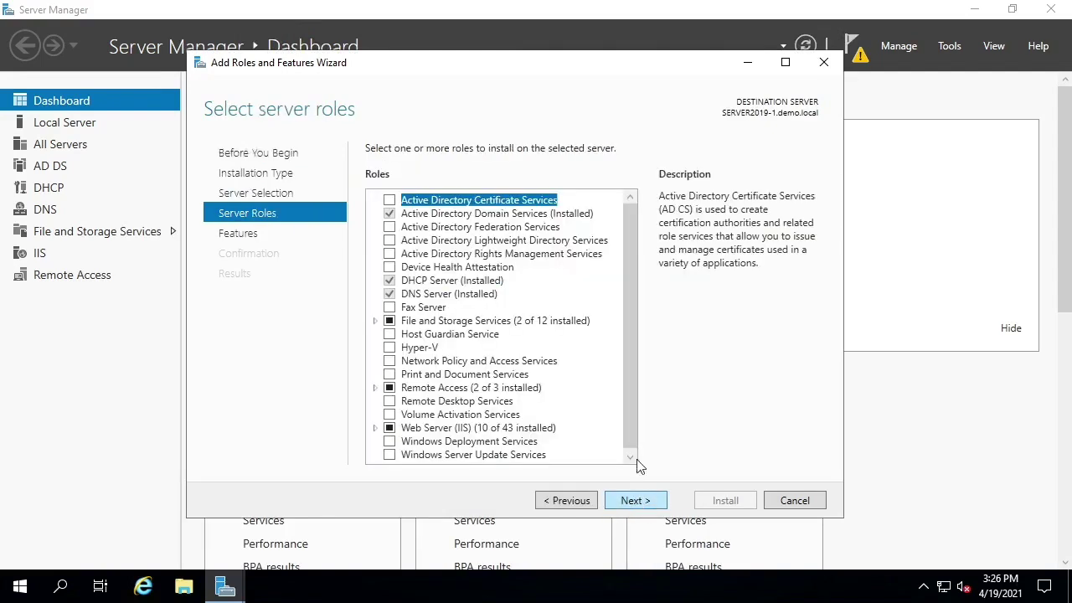
Step: Select the Windows Server Update Services role and add its required features, including the management tools
left_click_drag(635, 343, 639, 372)
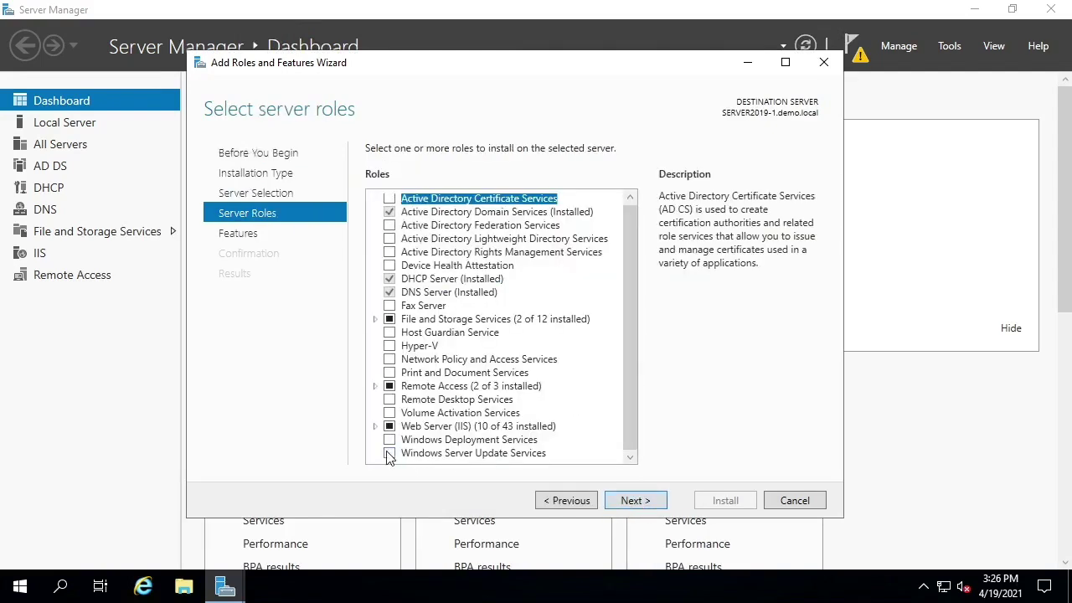
left_click(389, 453)
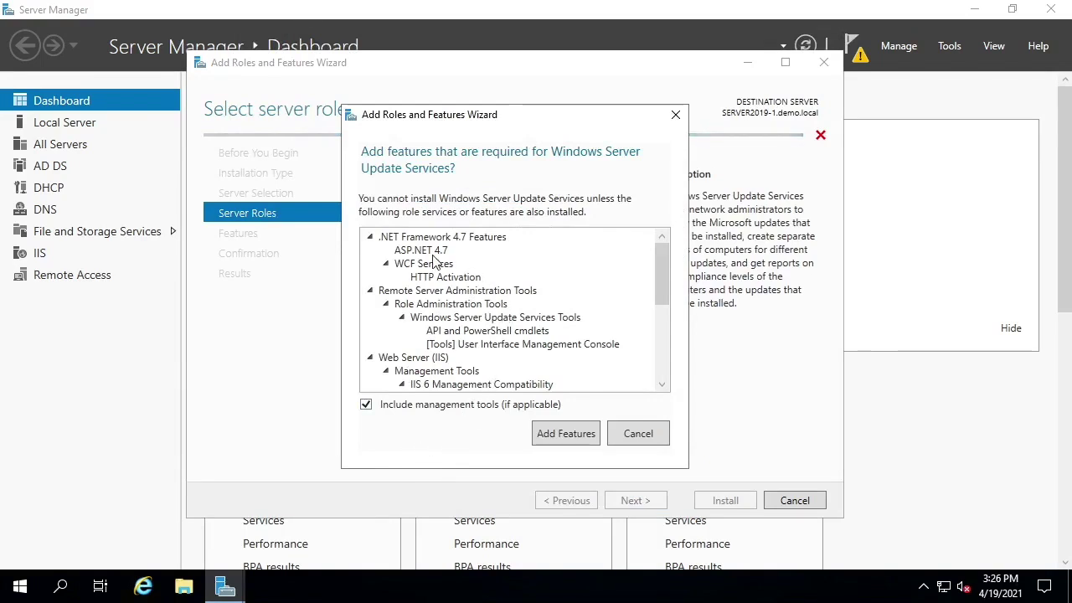
left_click_drag(661, 275, 662, 375)
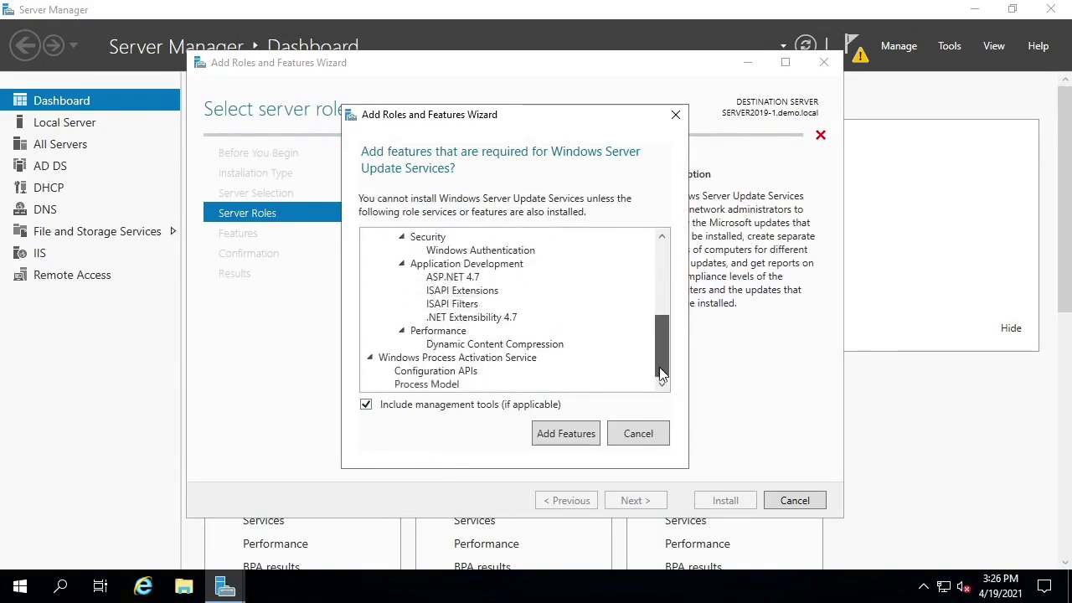
left_click(560, 439)
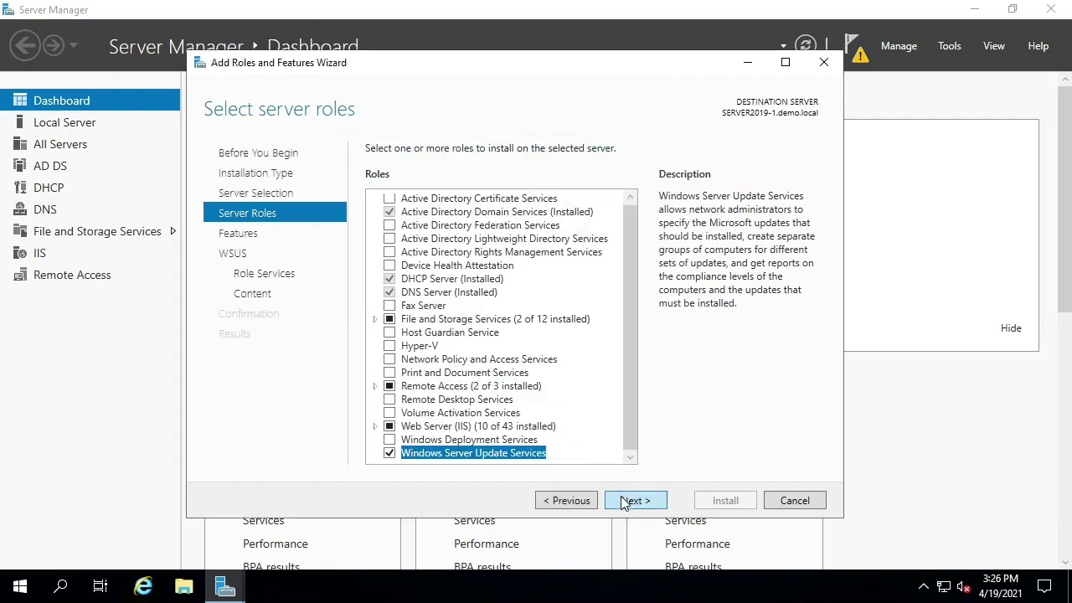
left_click(628, 500)
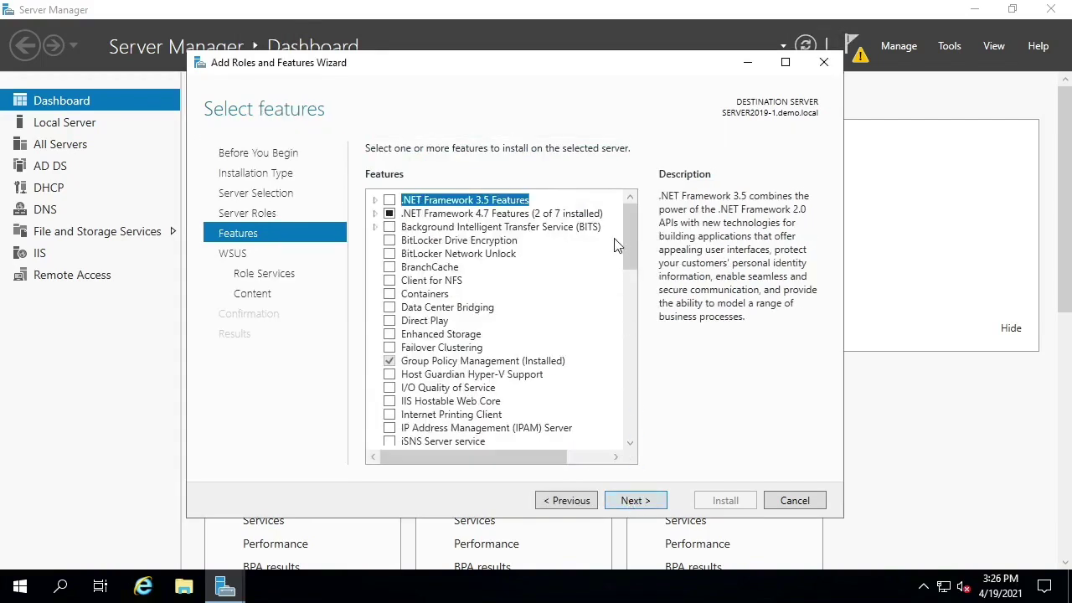
Step: Accept the preselected features and keep WID Connectivity and WSUS Services as the role services
left_click_drag(632, 235, 631, 425)
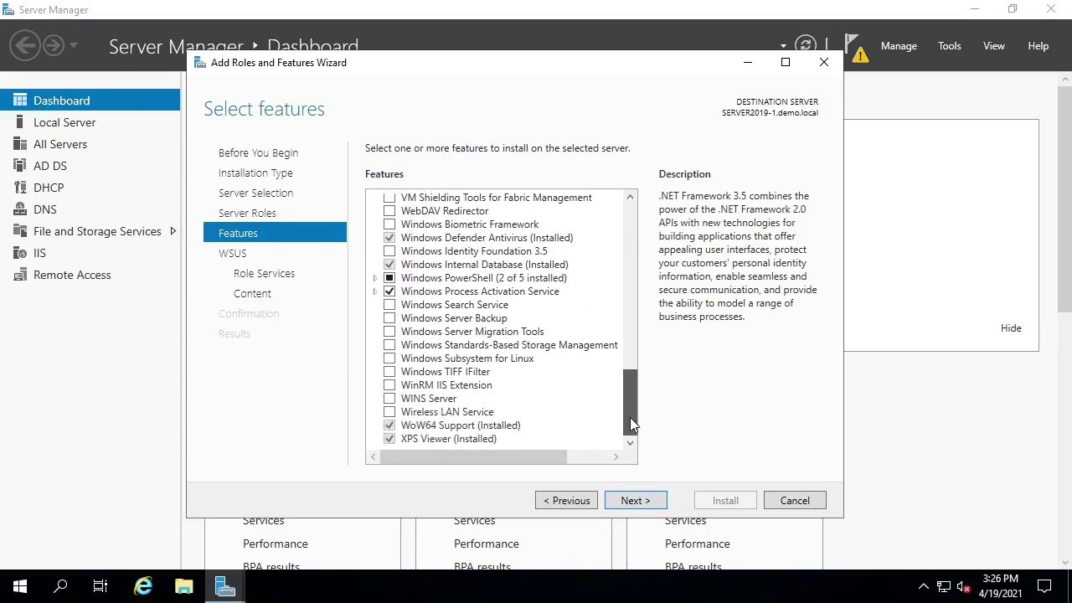
left_click(639, 501)
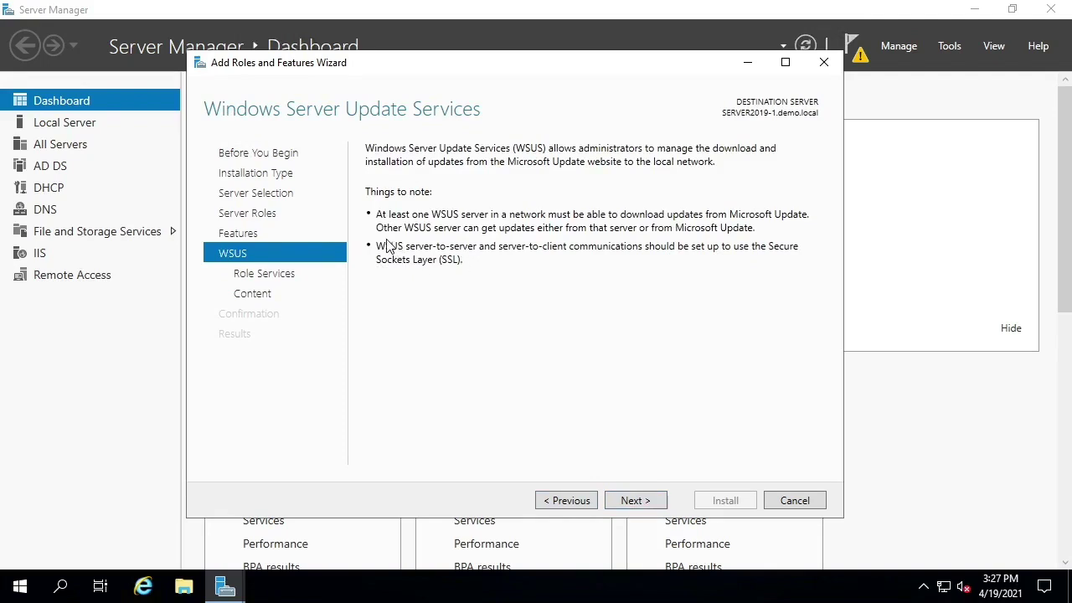
left_click(635, 499)
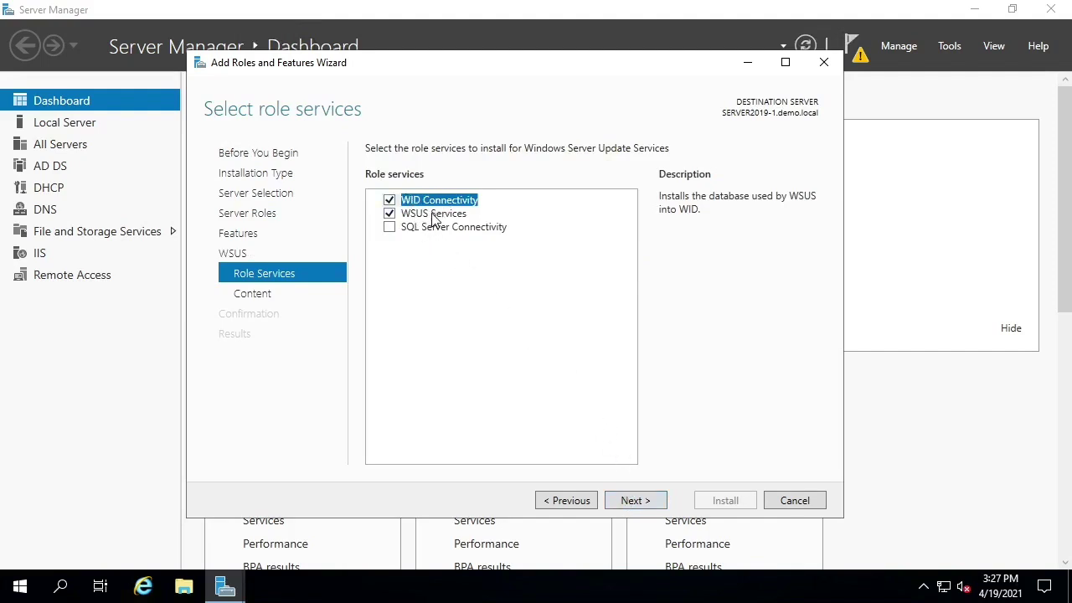
left_click(636, 502)
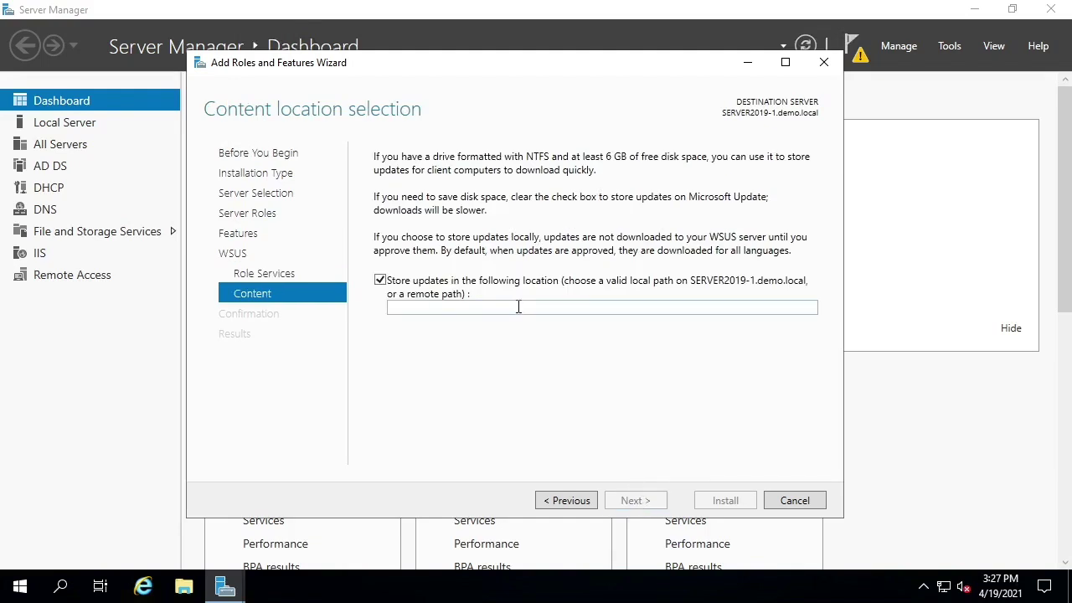
Step: Set the local storage location for updates to C:\WSUS and proceed to the installation confirmation
left_click(519, 307)
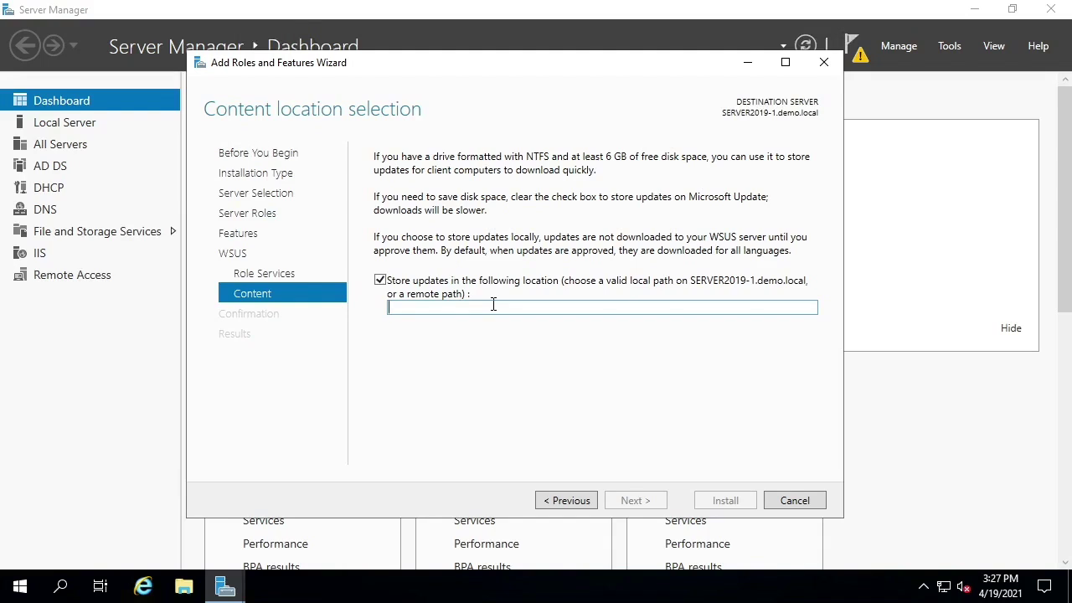
type("C:\\")
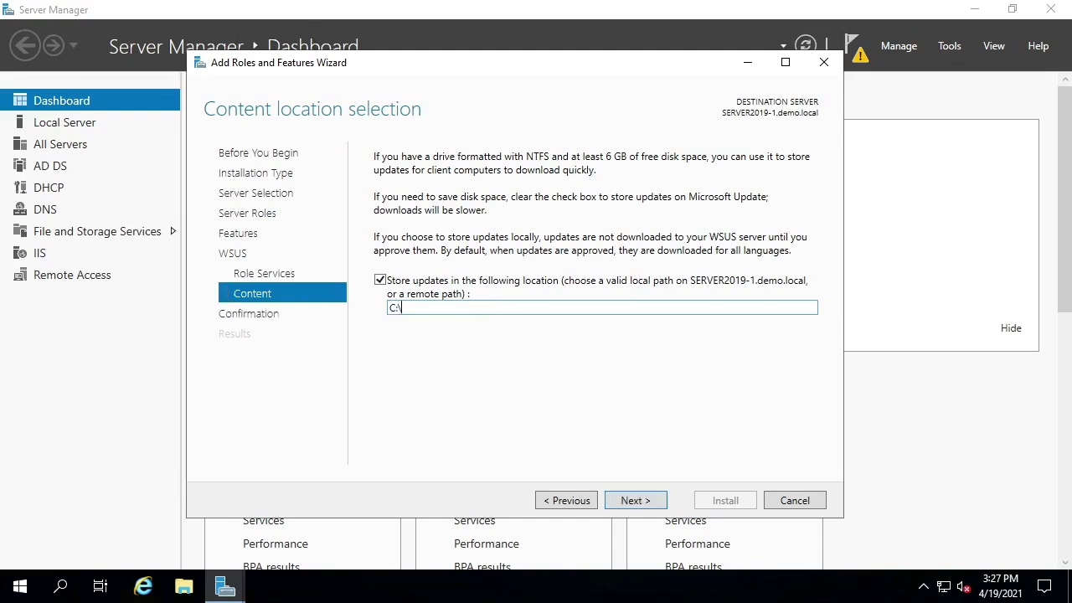
type("WSUS")
left_click(636, 501)
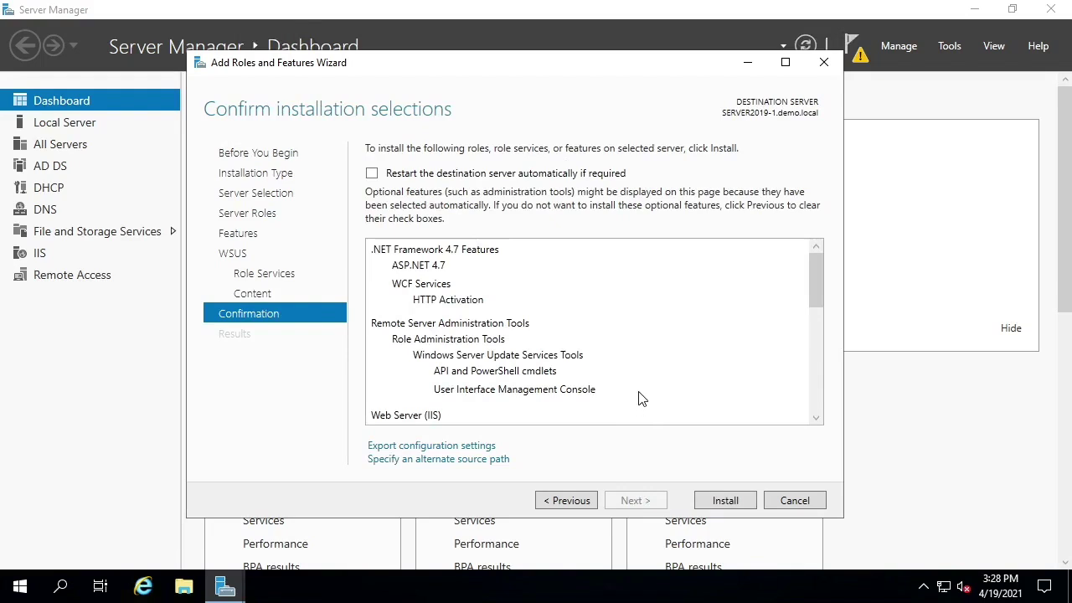
Step: Allow automatic restart of the destination server, install the selected roles and features, and close the wizard when finished
scroll(640, 399, "down", 2)
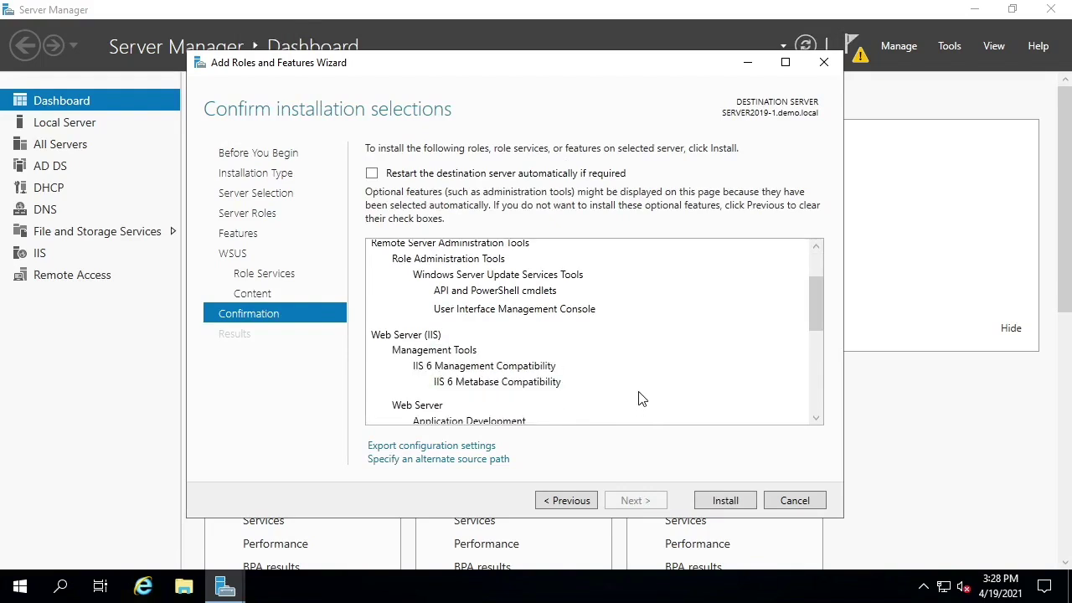
scroll(641, 399, "up", 2)
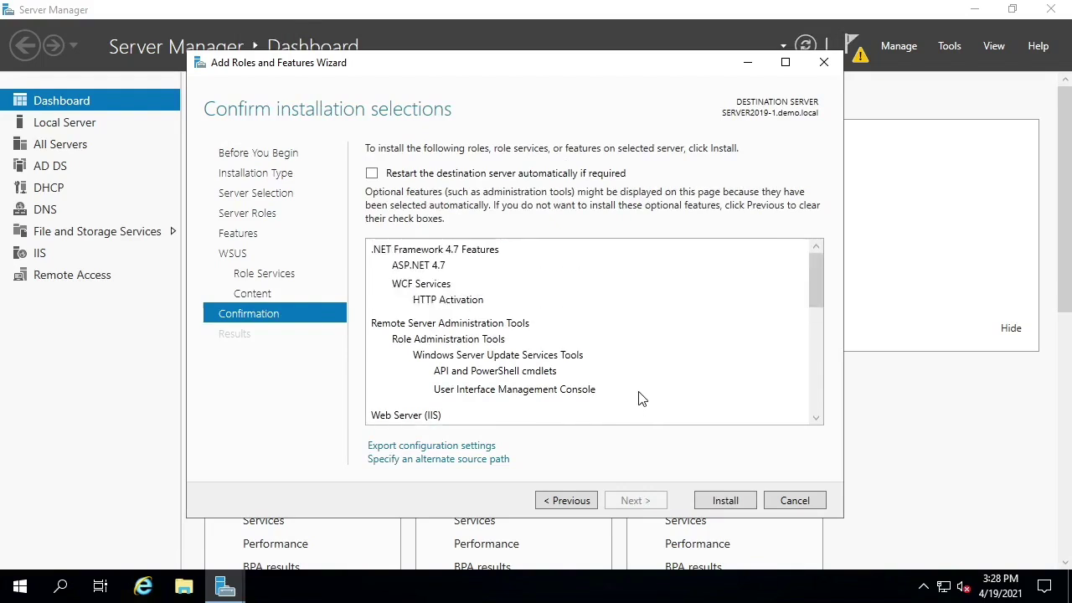
left_click(371, 174)
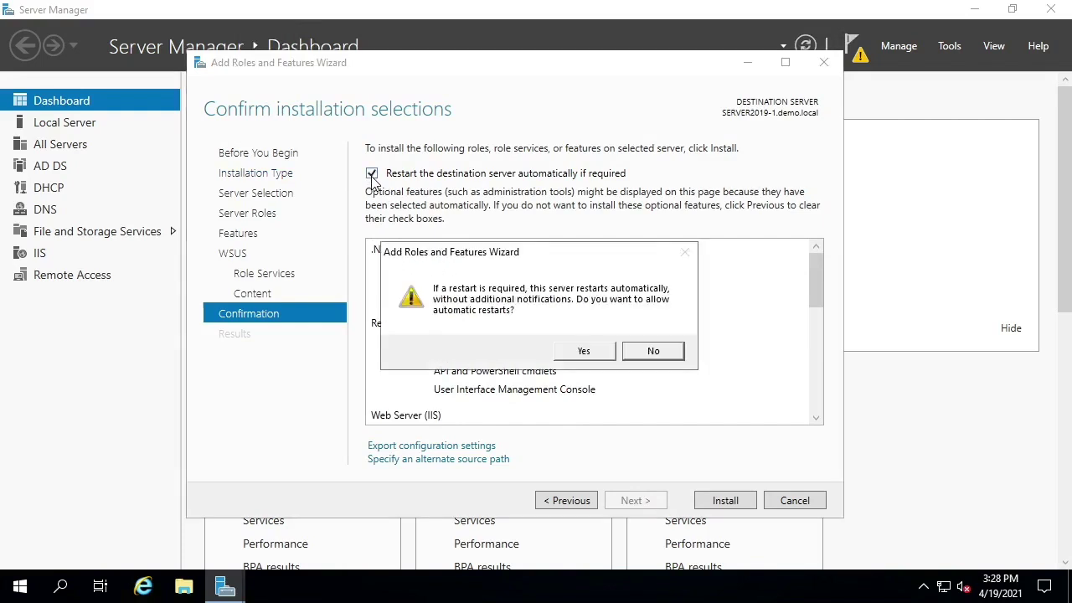
left_click(586, 351)
left_click(717, 498)
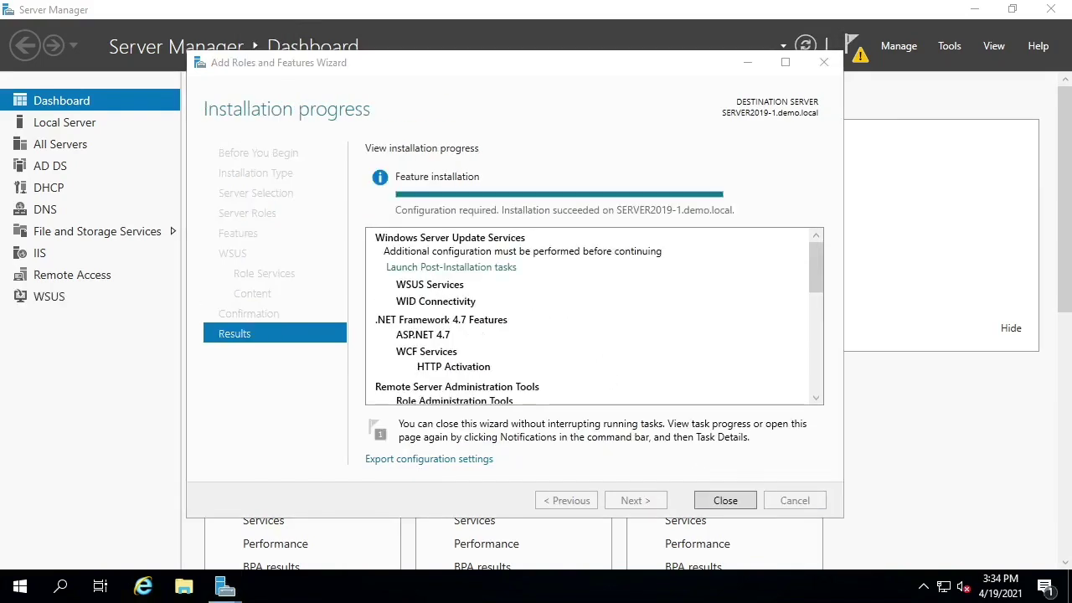
left_click(661, 190)
left_click(723, 503)
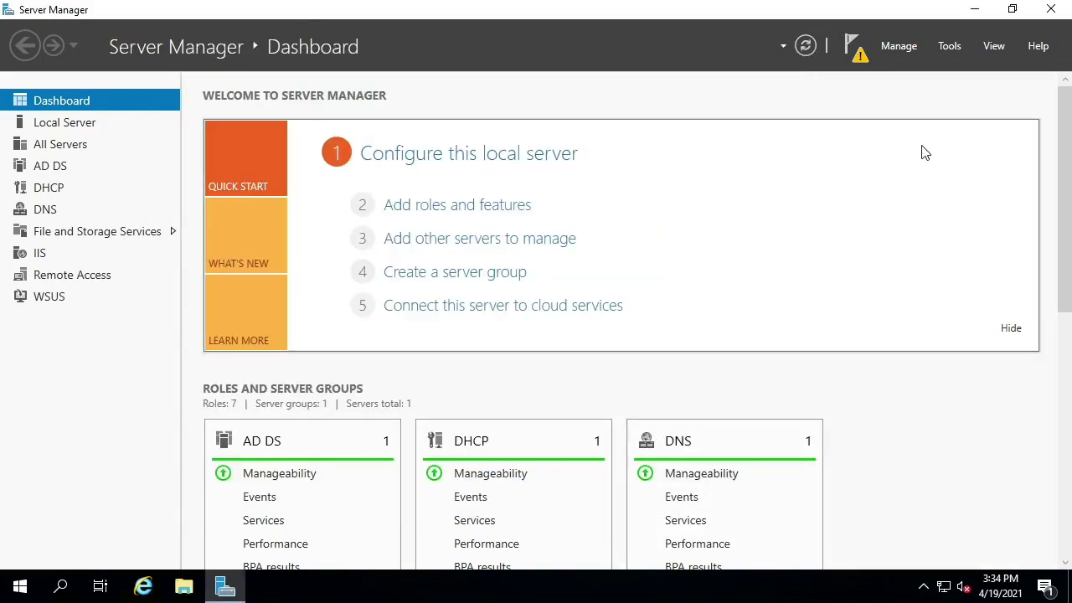
Step: Launch the post-installation tasks for Windows Server Update Services and check their completion in the notifications
left_click(854, 65)
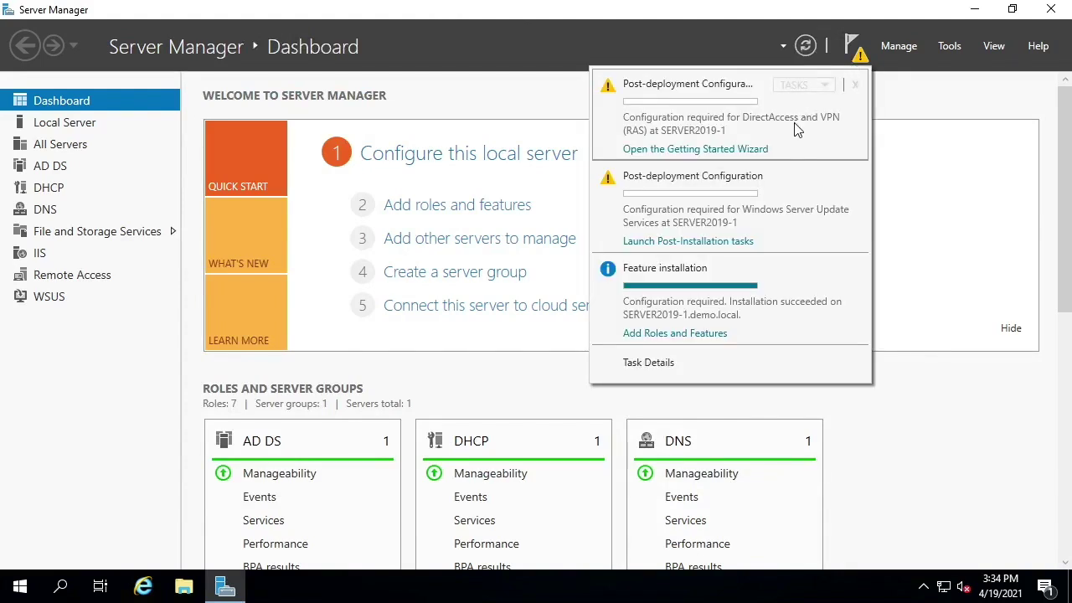
left_click(718, 241)
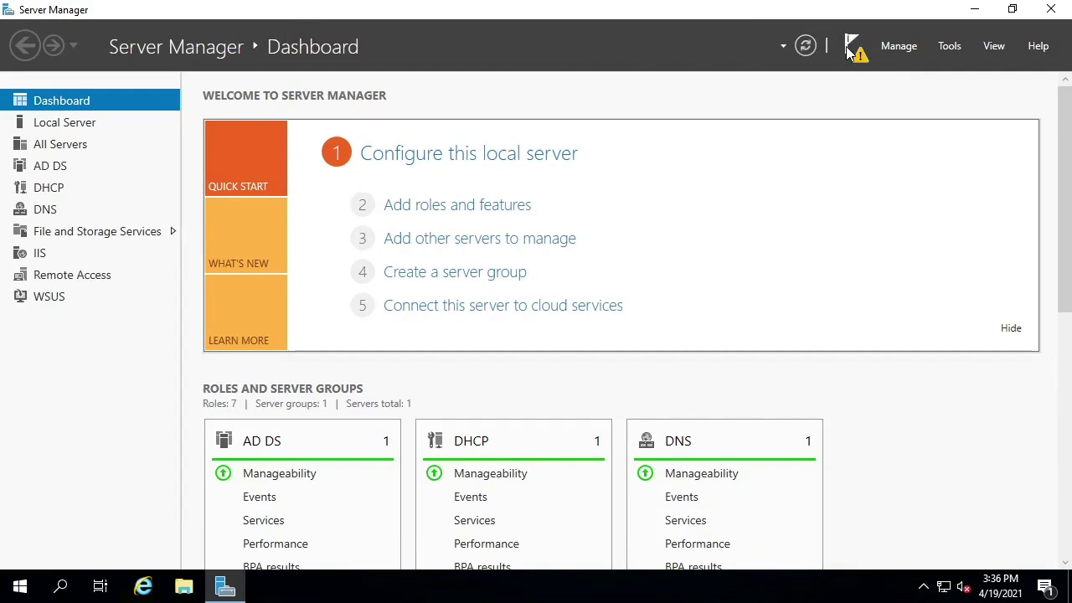
left_click(852, 50)
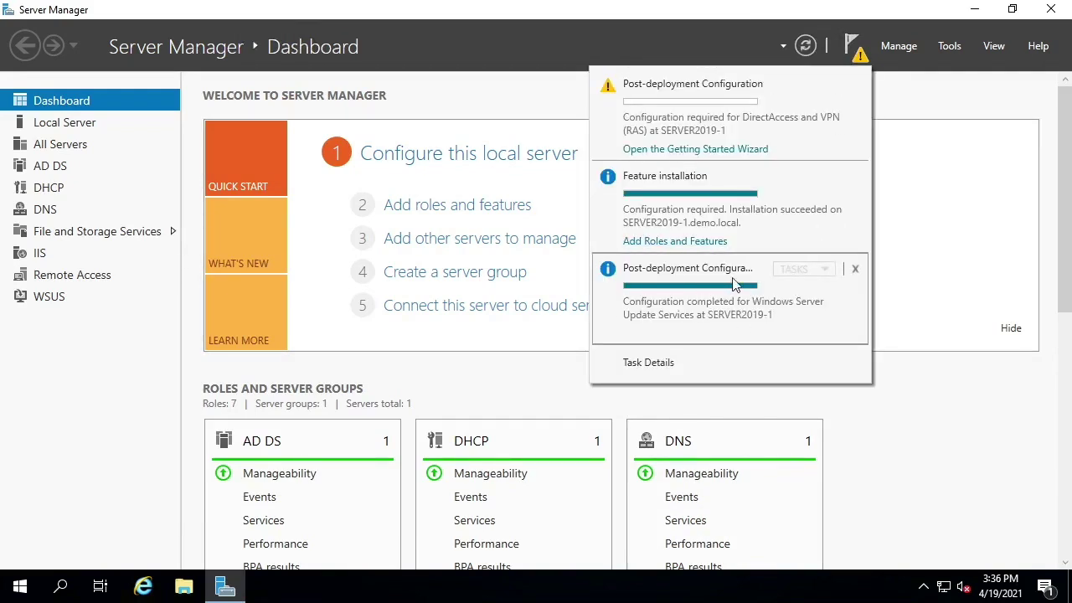
left_click(854, 51)
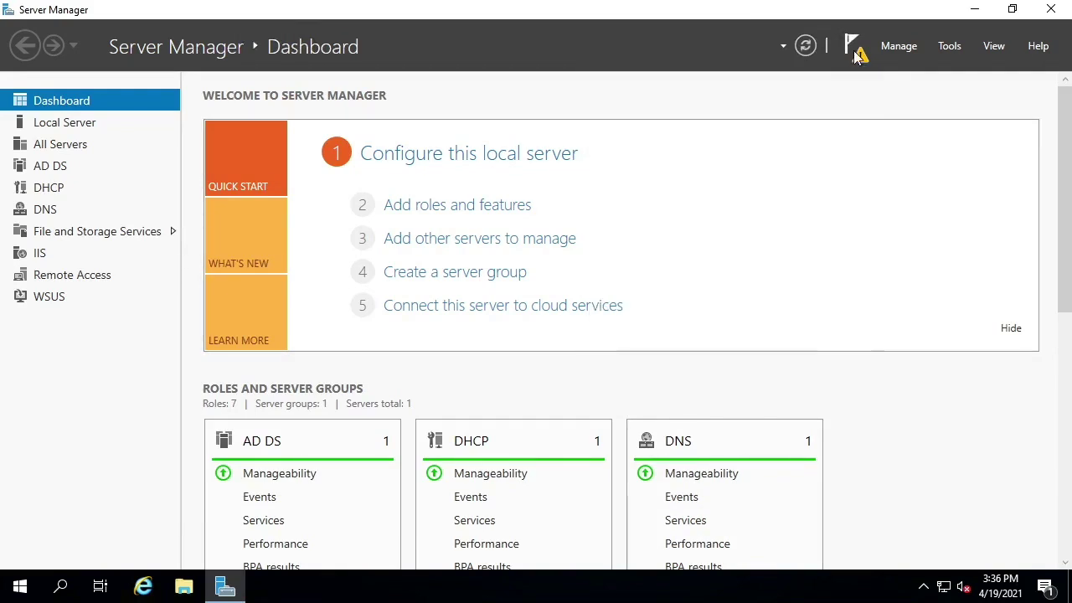
Step: Open Windows Server Update Services and, in its configuration wizard, opt out of the Microsoft Update Improvement Program
left_click(950, 45)
scroll(921, 373, "down", 5)
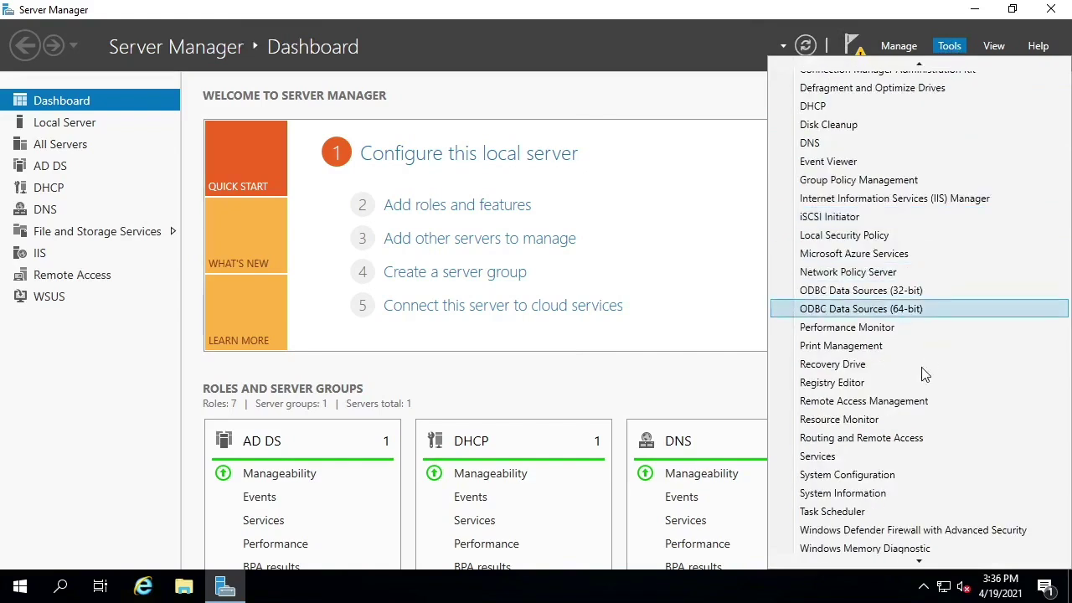
left_click(911, 557)
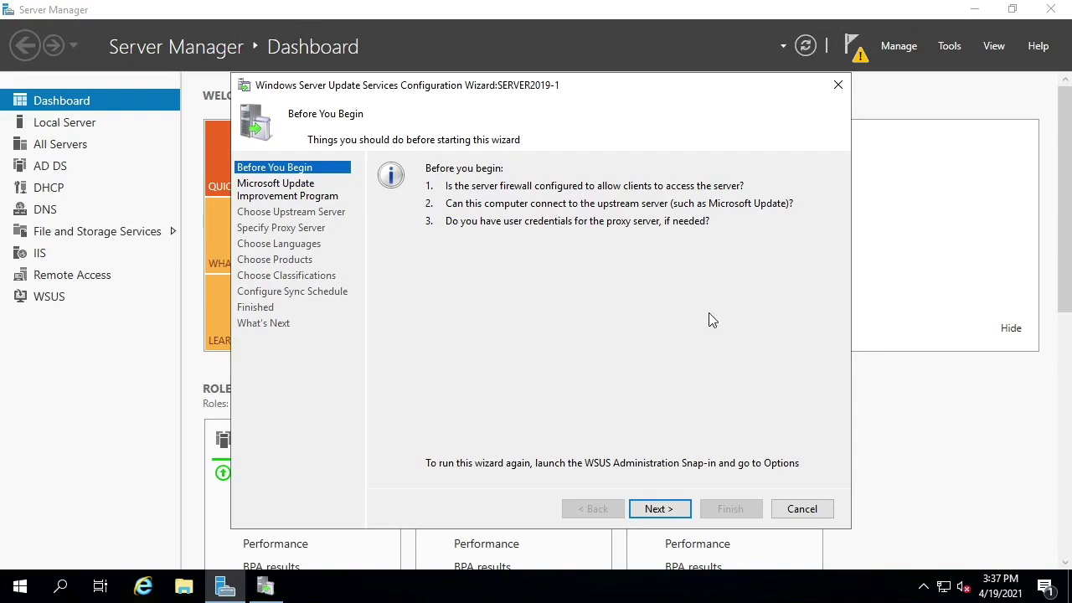
left_click(659, 510)
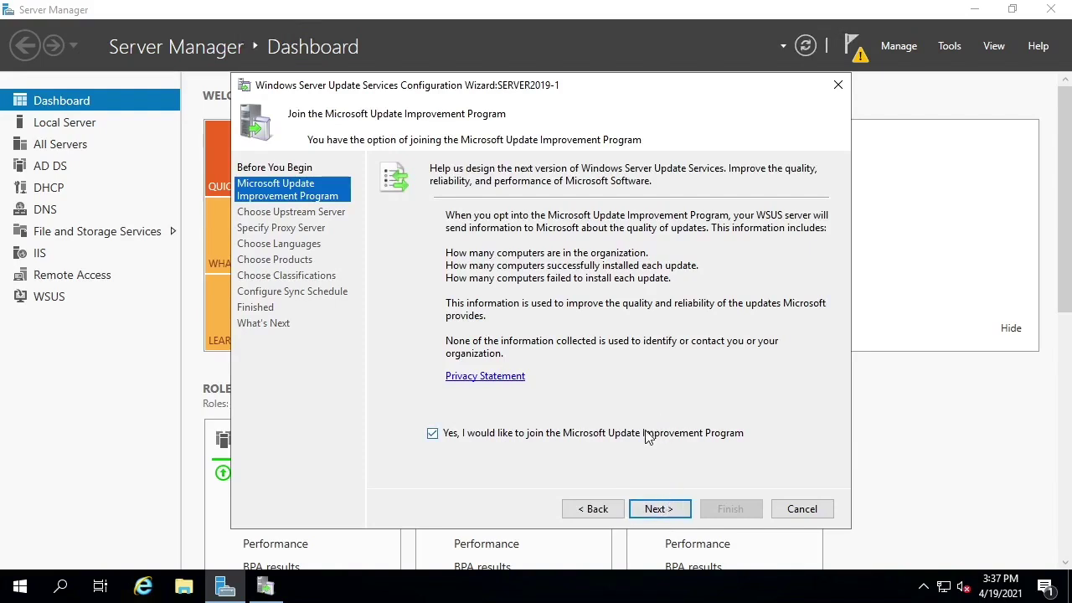
left_click(433, 434)
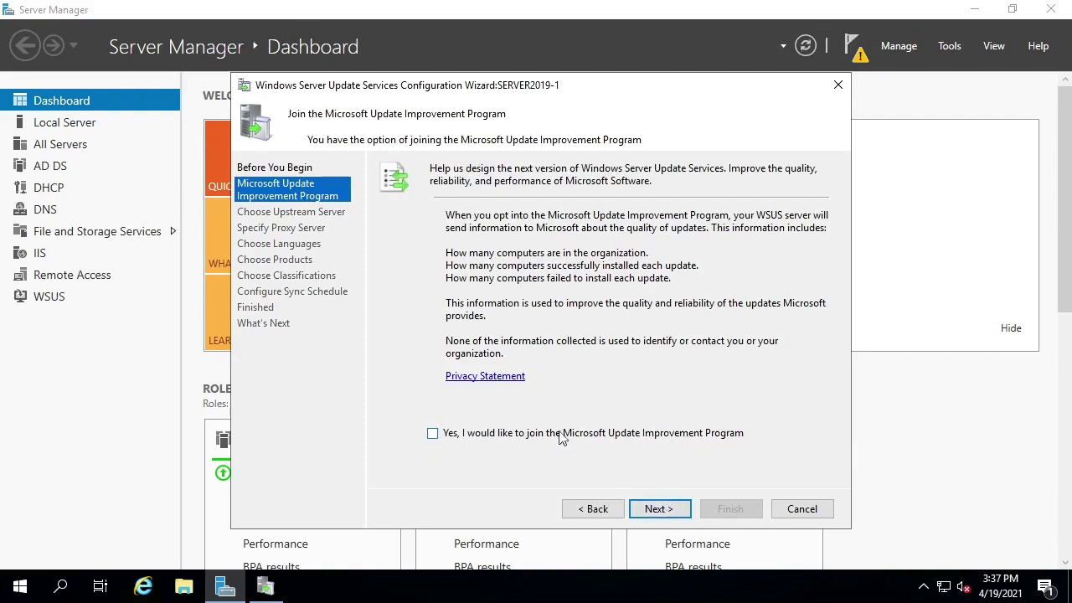
left_click(677, 509)
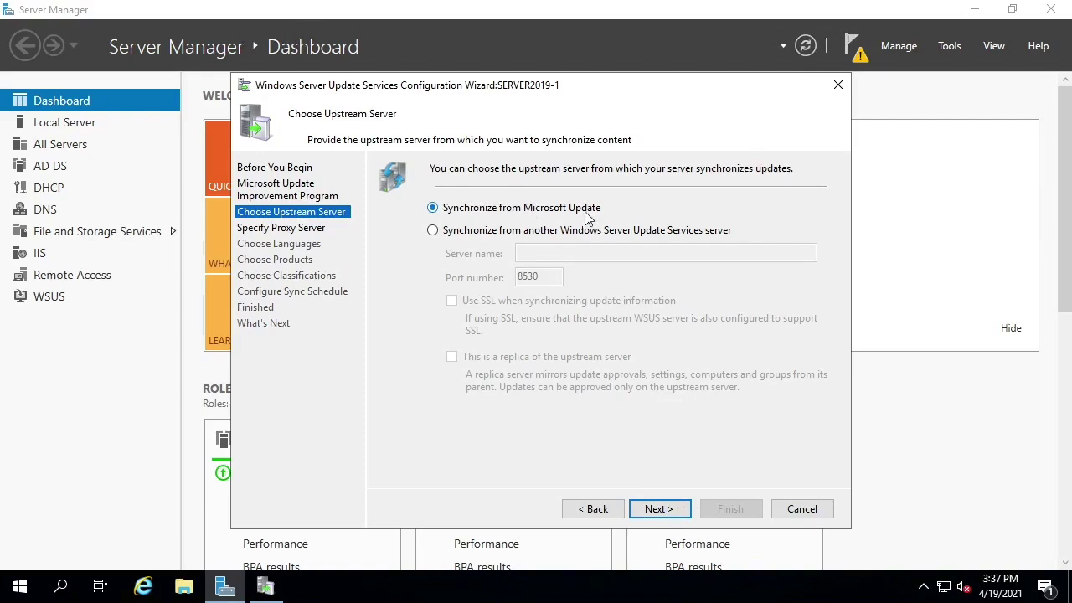
Step: Choose Microsoft Update as the upstream synchronization source and continue without a proxy server
left_click(448, 237)
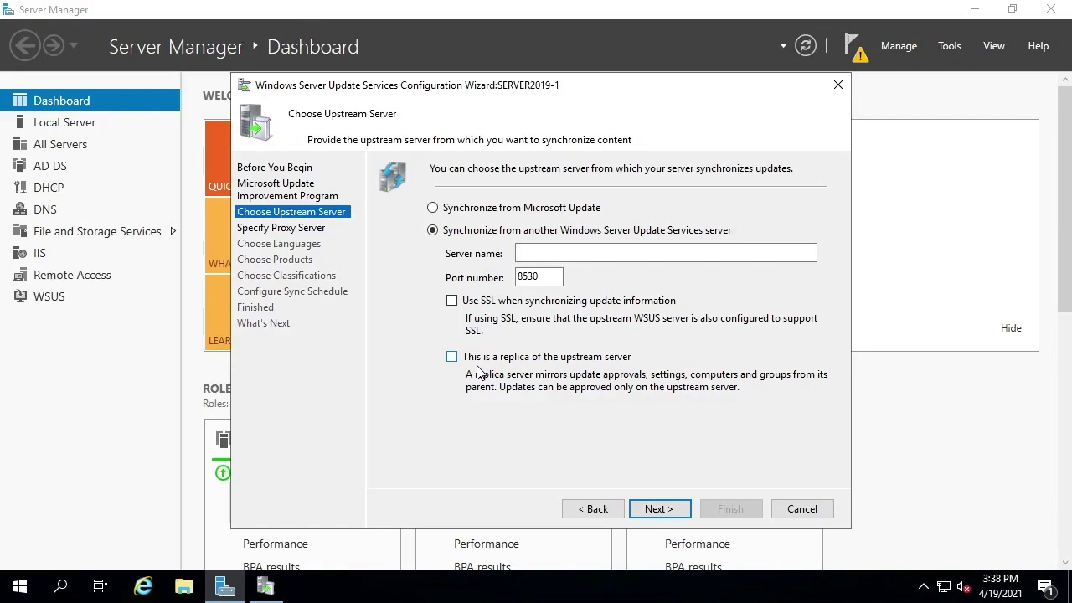
left_click(469, 211)
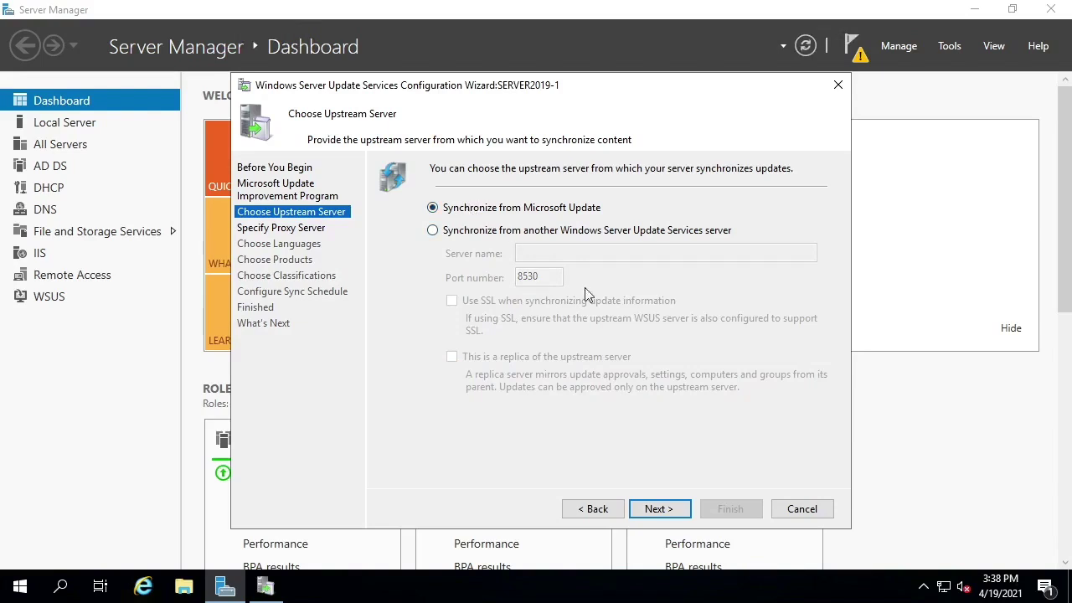
left_click(659, 509)
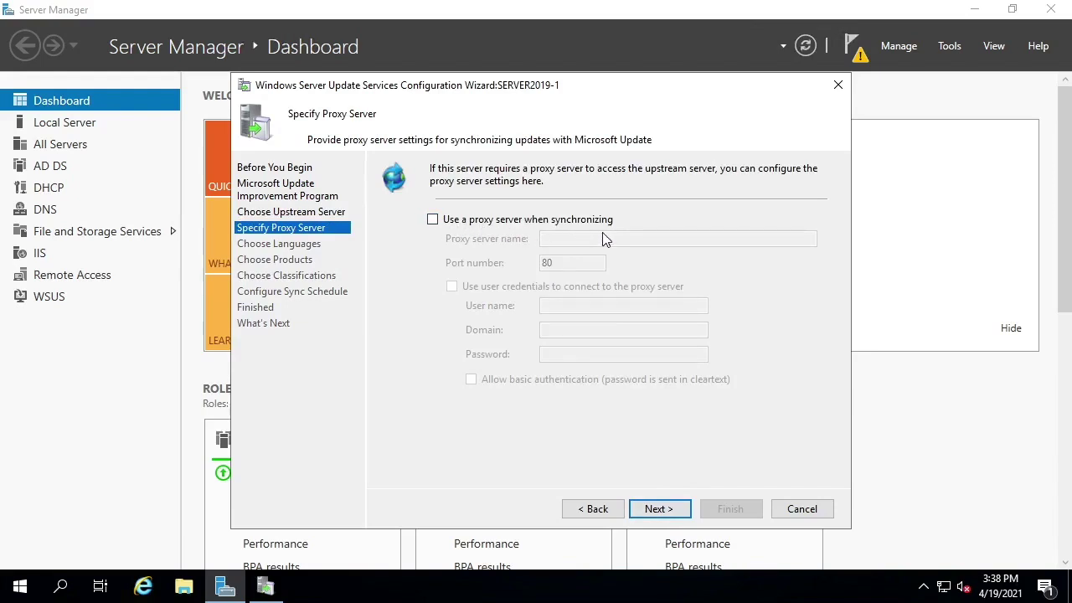
left_click(660, 509)
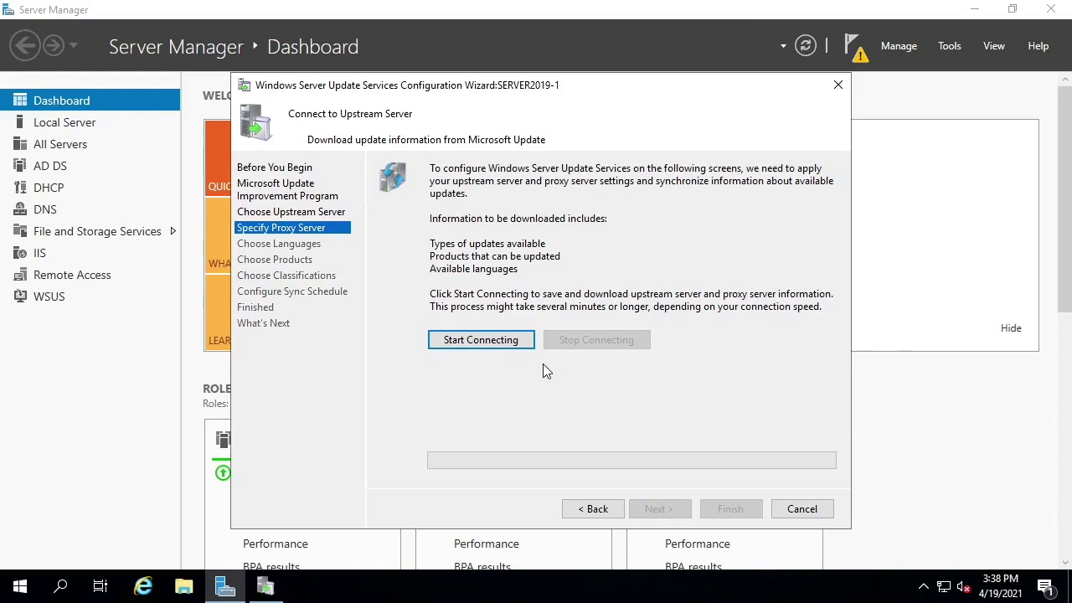
Step: Connect to the upstream server to download update information and limit update downloads to English only
left_click(474, 344)
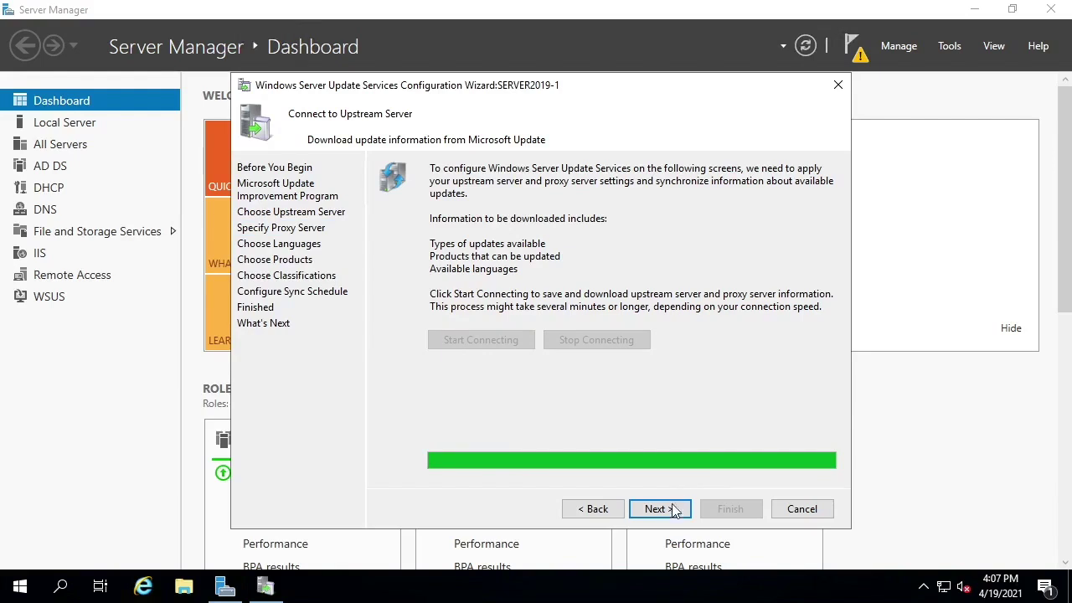
left_click(660, 509)
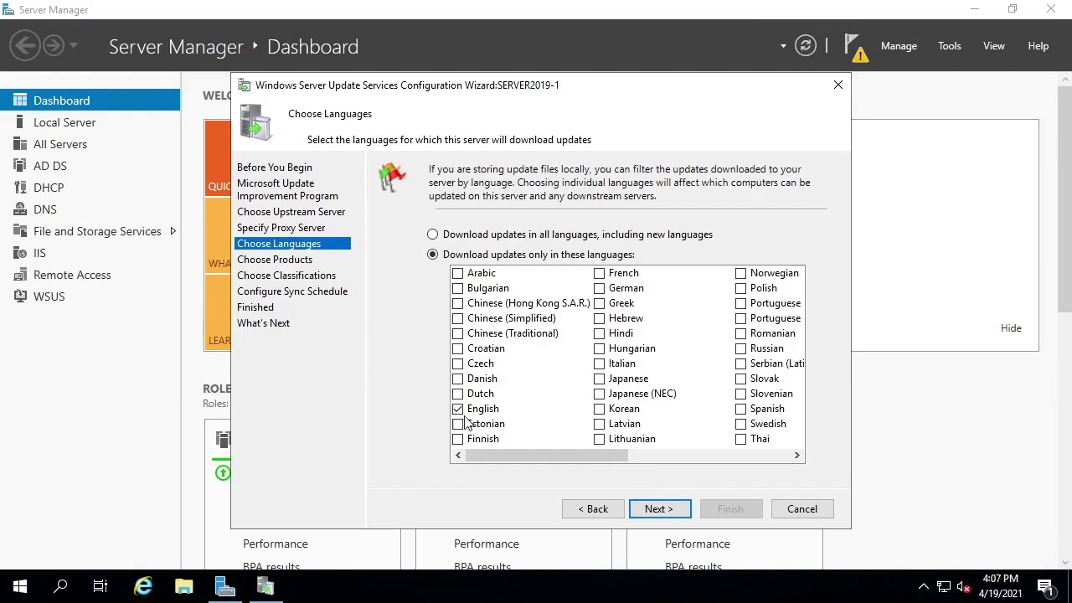
left_click(661, 510)
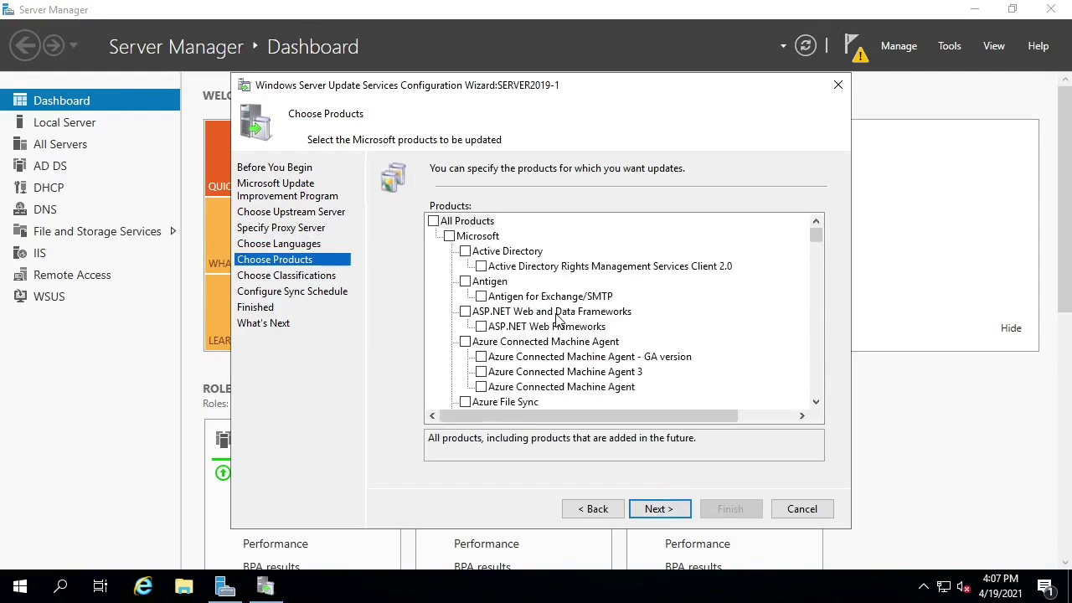
Step: Keep the preselected products and the Critical Updates, Definition Updates, Security Updates and Upgrades classifications
scroll(567, 279, "down", 2)
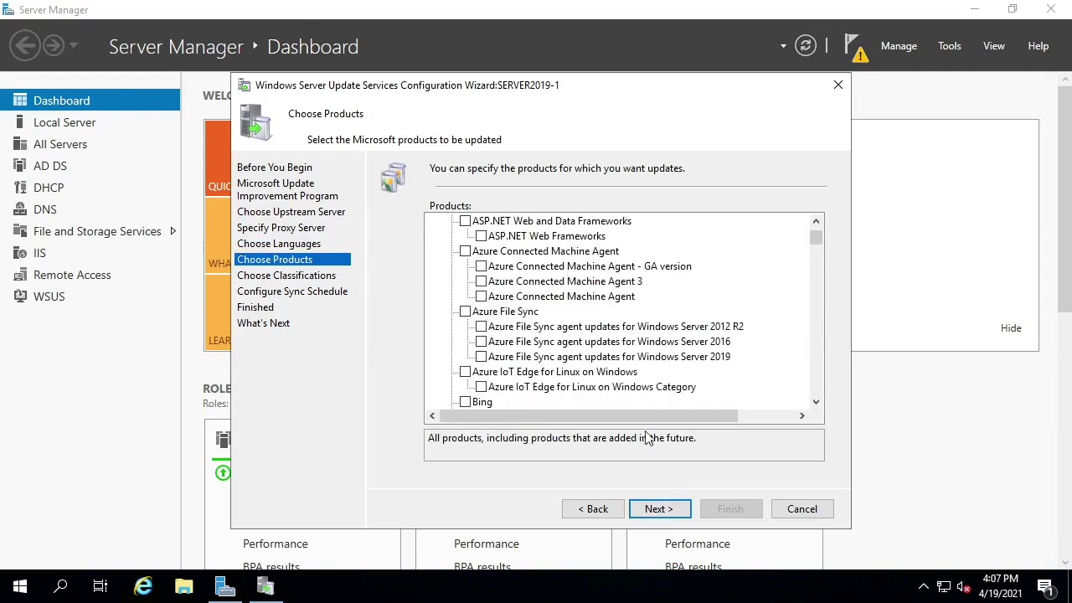
left_click(661, 509)
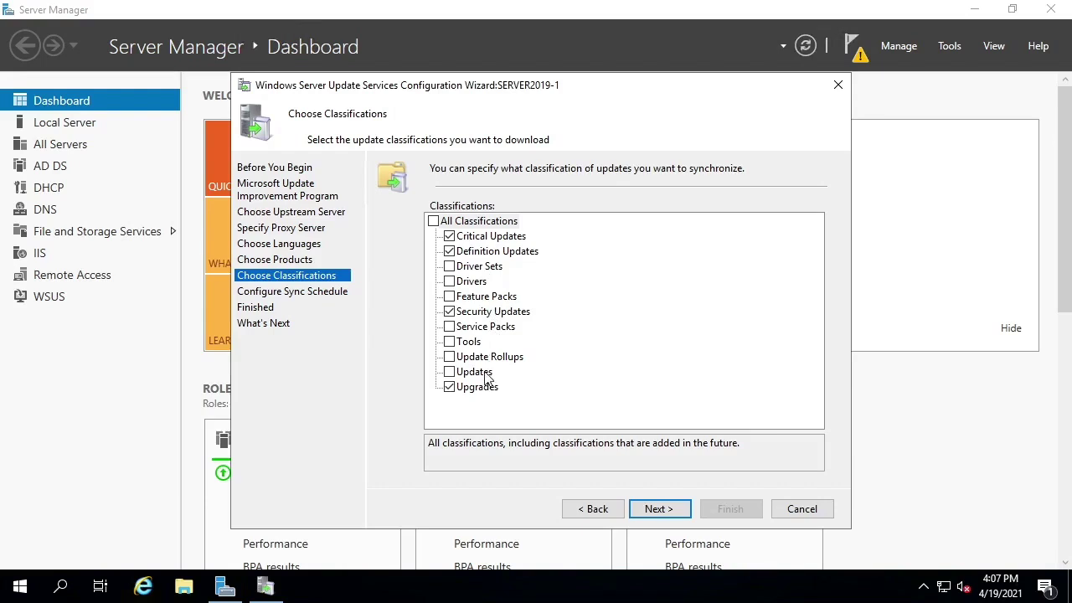
left_click(656, 508)
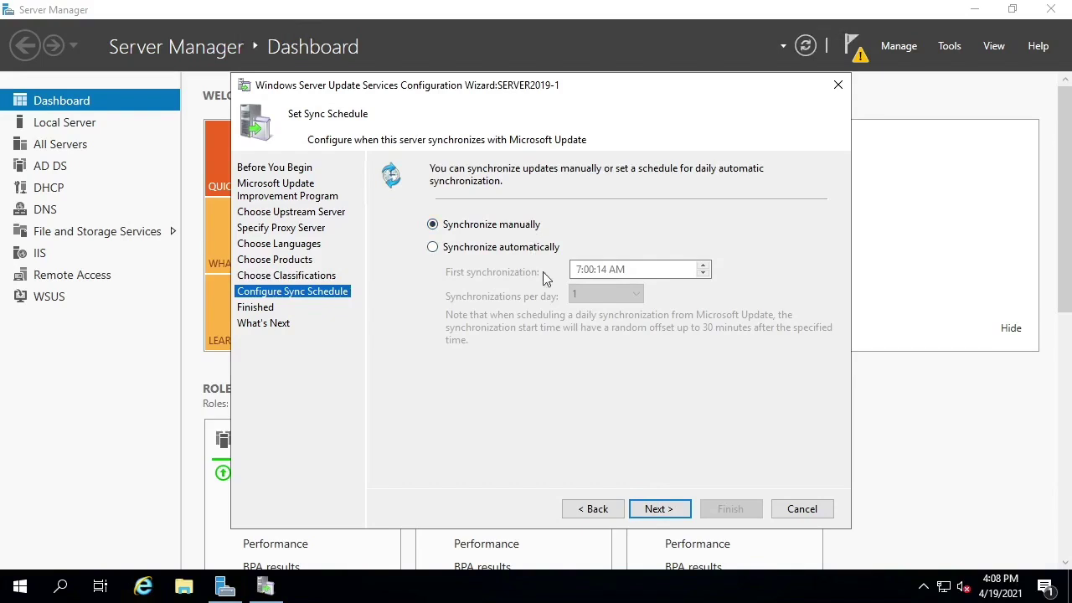
Step: Keep manual synchronization, enable Begin initial synchronization, and finish the WSUS configuration wizard
left_click(658, 511)
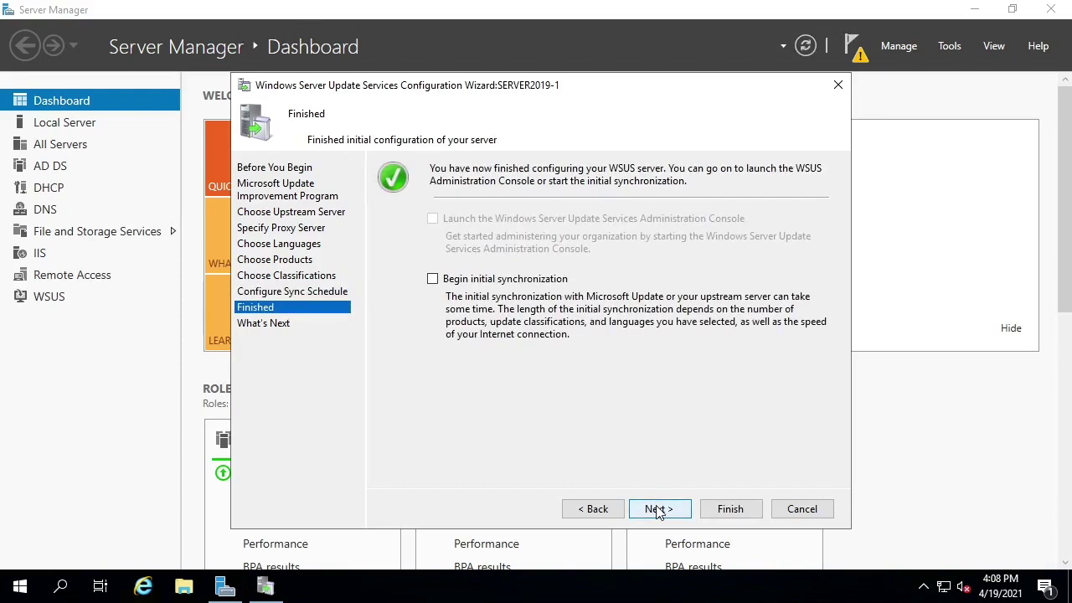
left_click(450, 283)
left_click(672, 508)
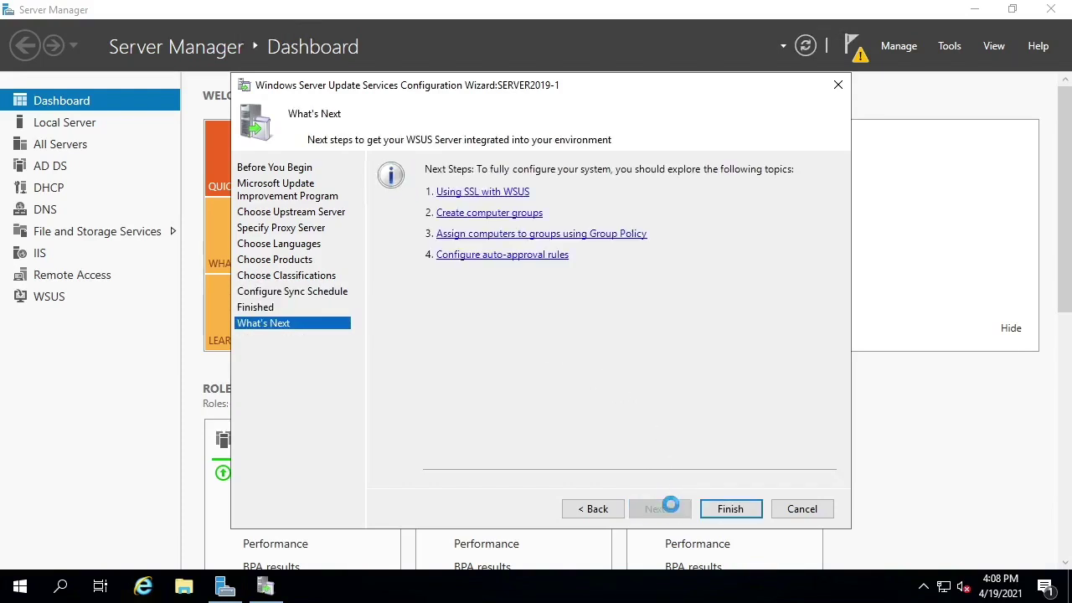
left_click(711, 515)
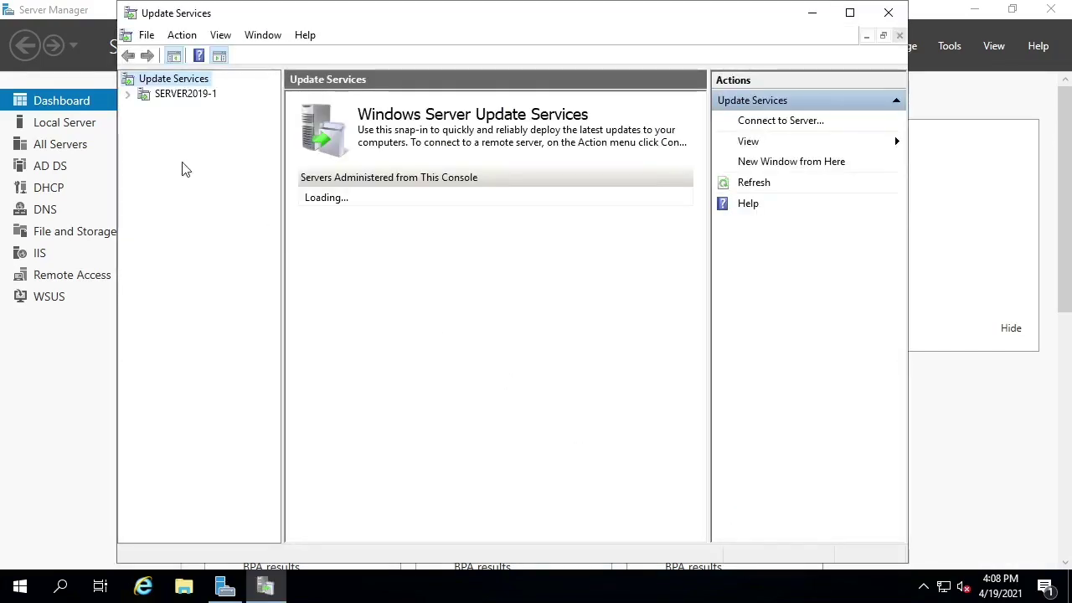
Step: Expand SERVER2019-1 in the Update Services console and look through its Options down to the WSUS Server Configuration Wizard
left_click(127, 94)
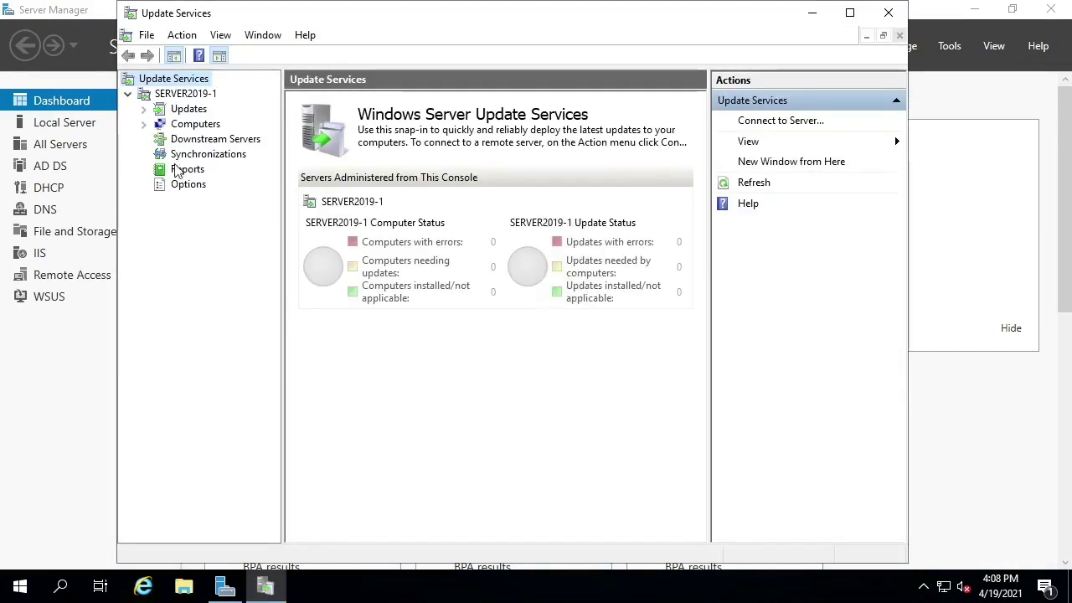
left_click(186, 191)
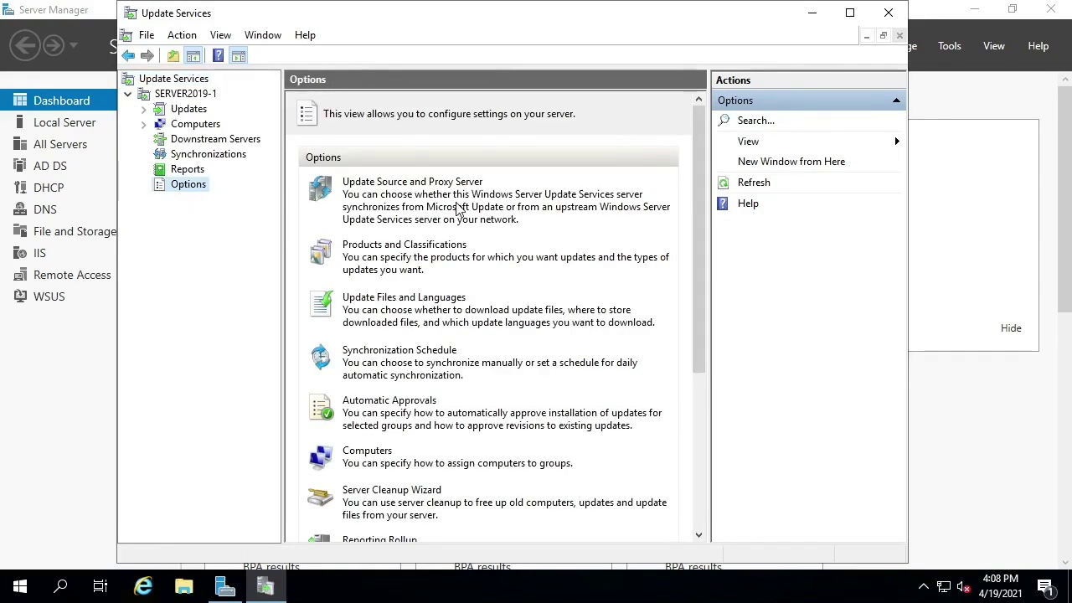
scroll(460, 209, "down", 4)
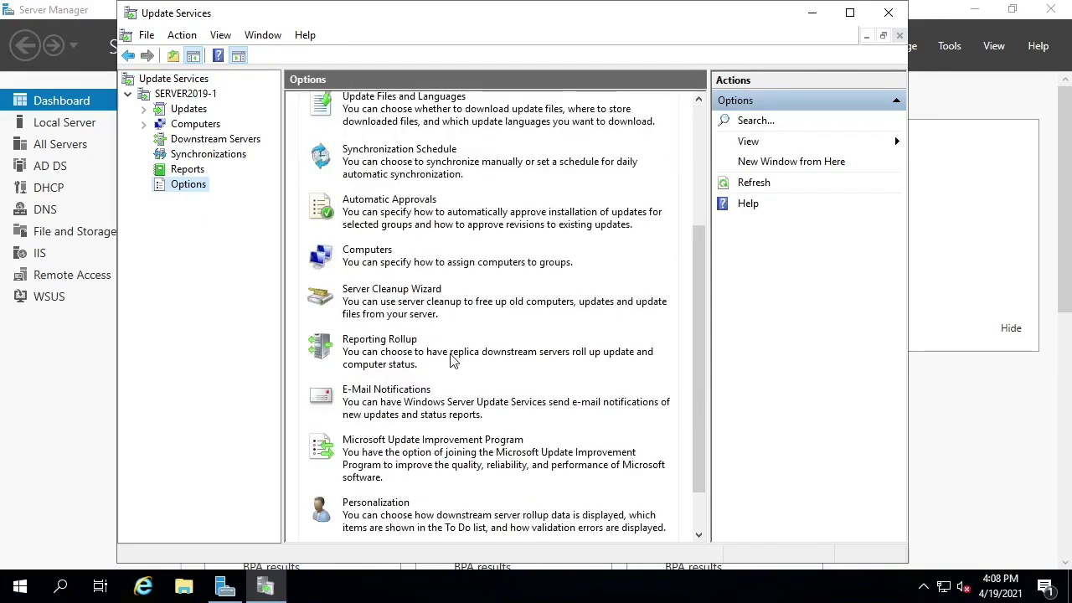
left_click_drag(699, 378, 701, 436)
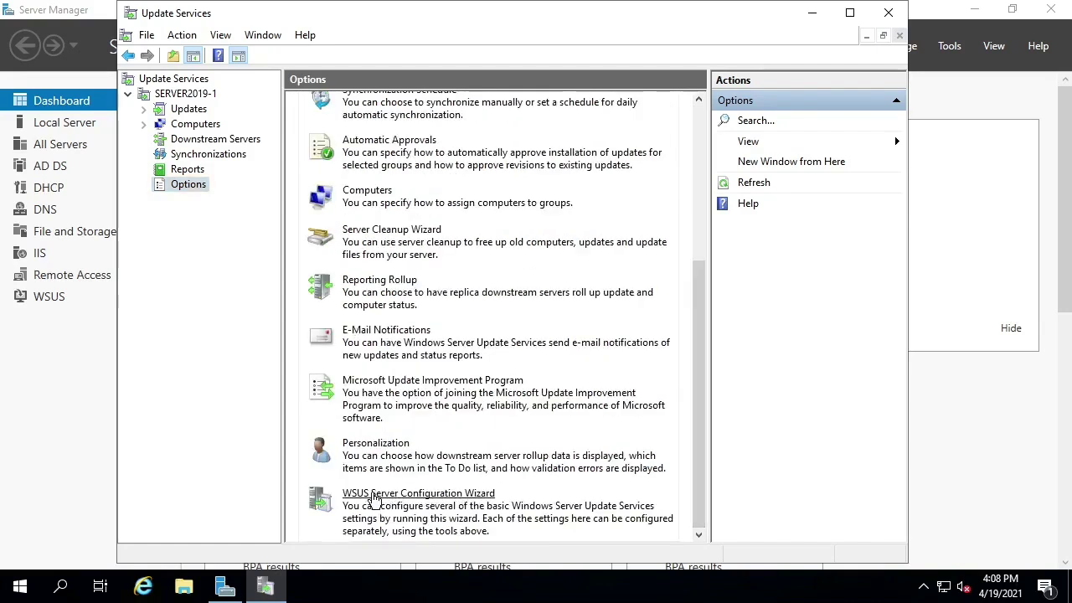
Step: Examine the server's available reports, synchronization status and downstream servers
left_click(185, 171)
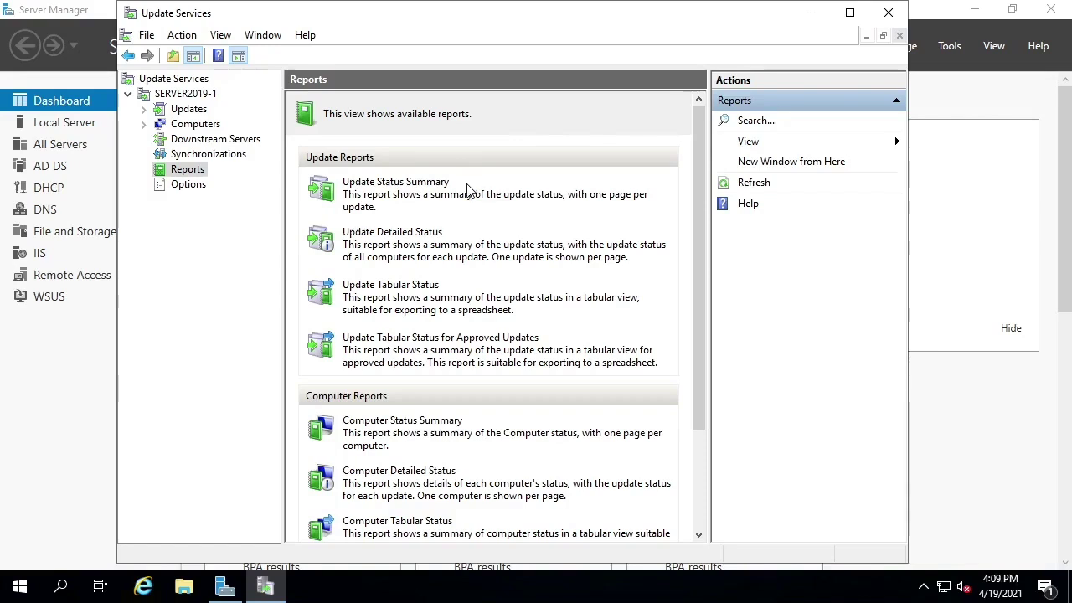
left_click(220, 160)
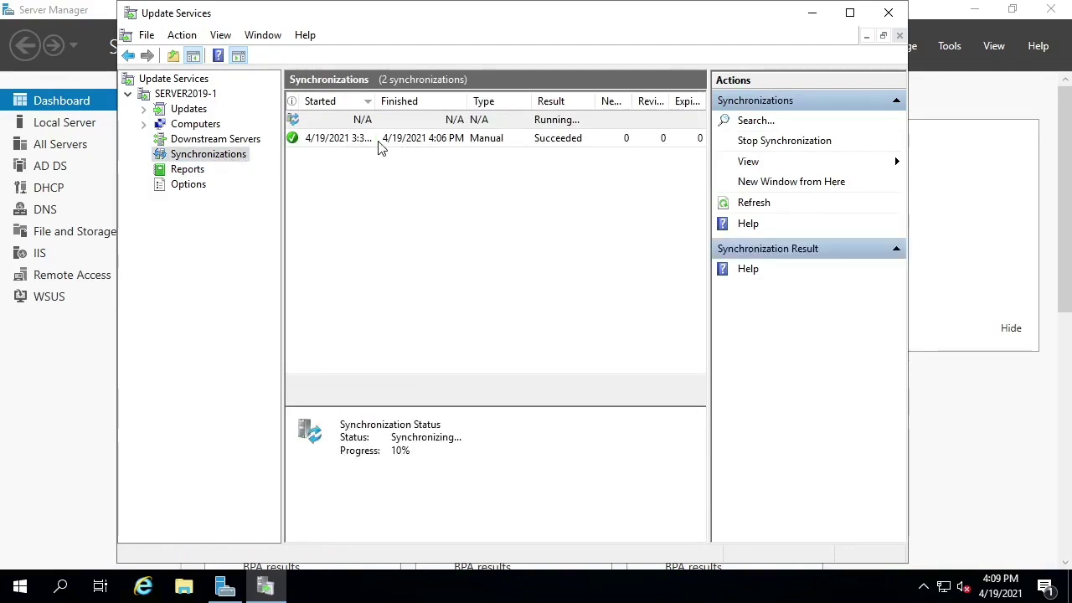
left_click(235, 144)
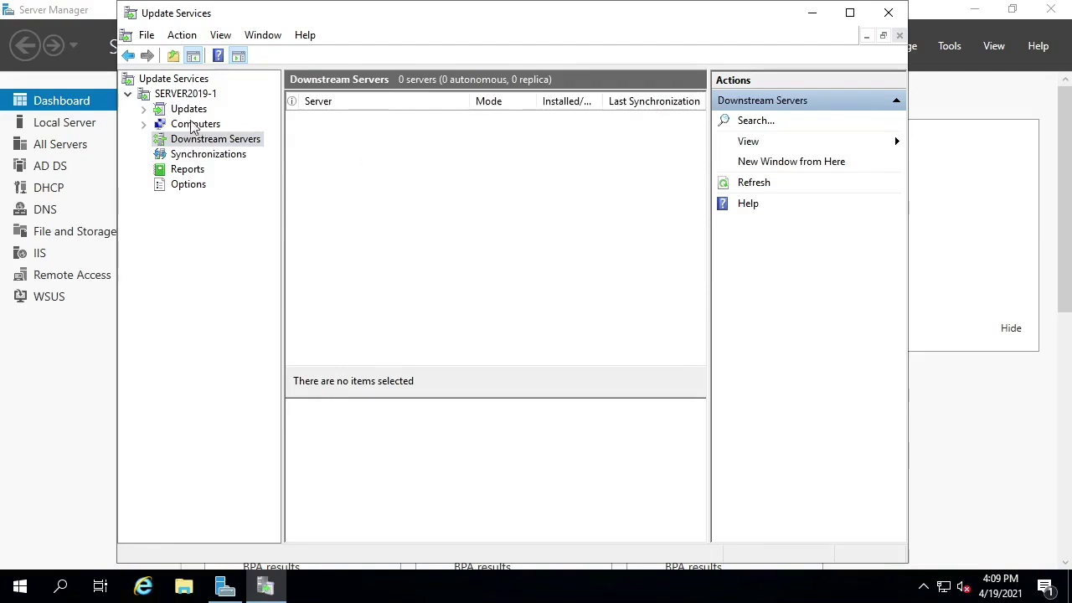
Step: Examine the Unassigned Computers group under All Computers and the All Updates view under Updates
left_click(156, 126)
left_click(143, 124)
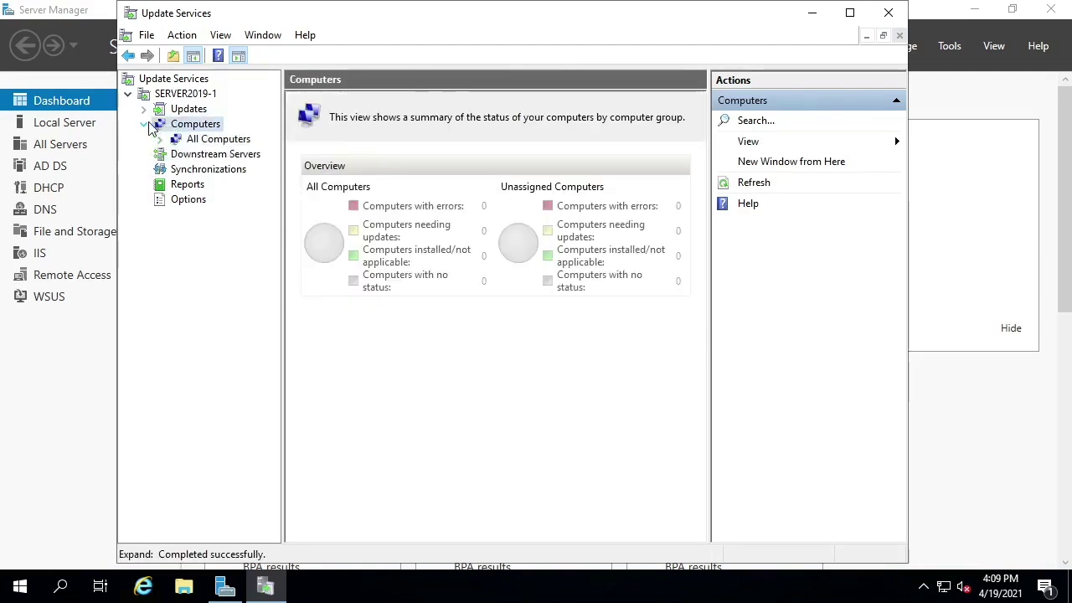
left_click(159, 139)
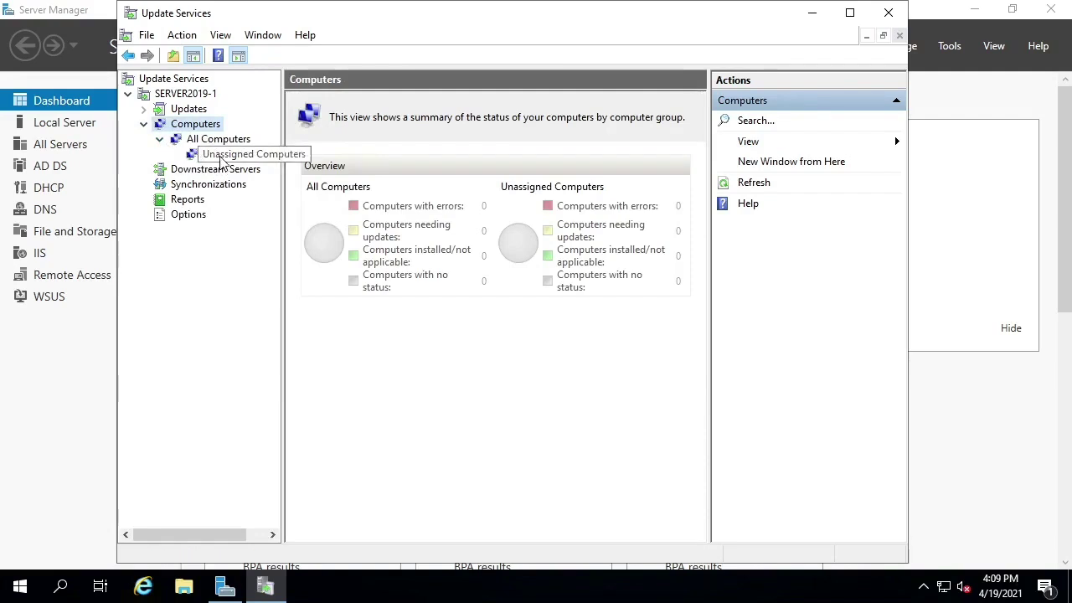
left_click(221, 158)
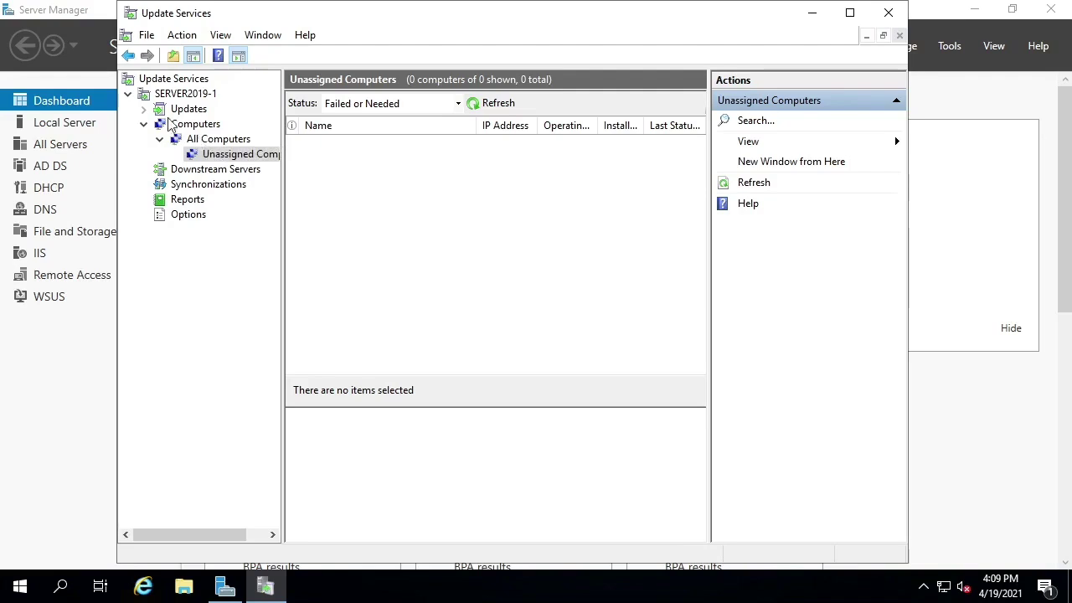
left_click(144, 109)
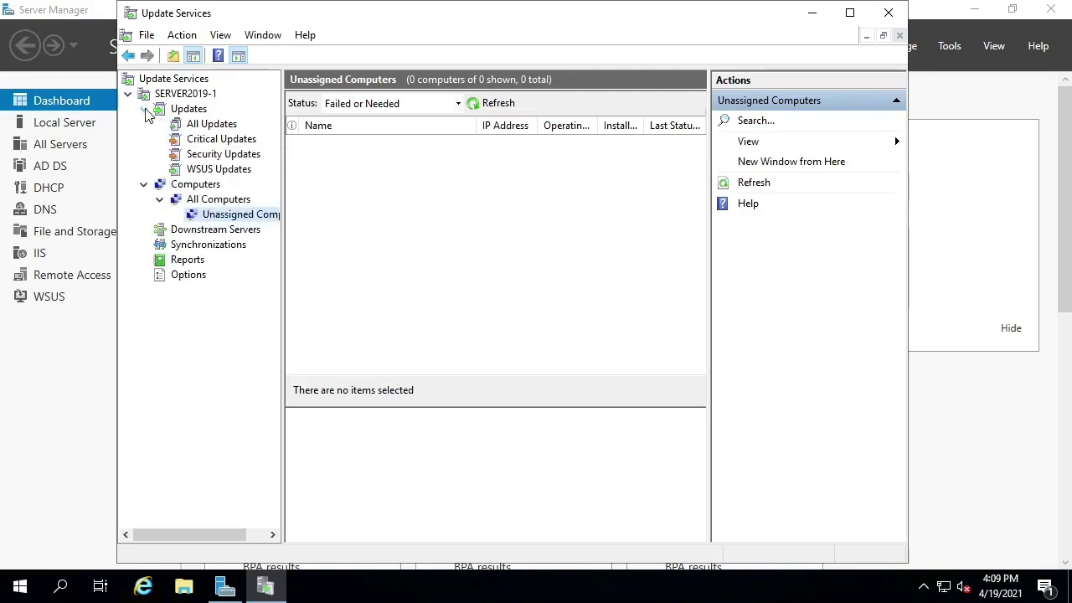
left_click(211, 124)
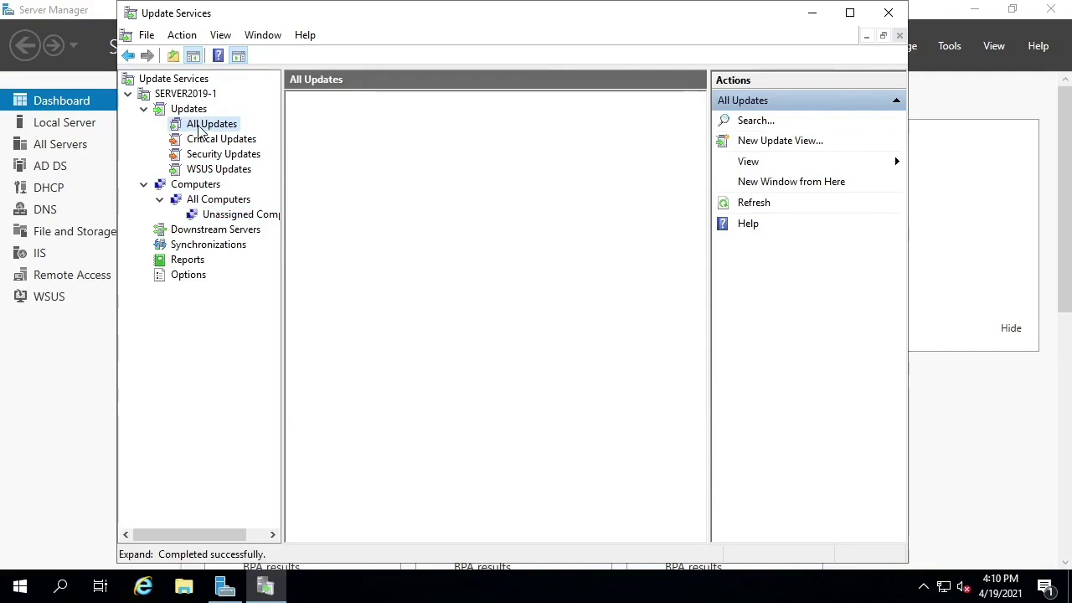